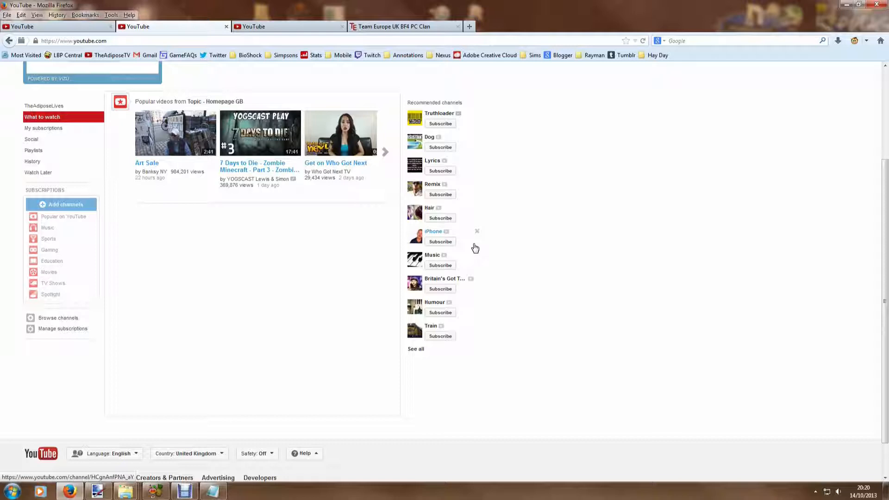
scroll(712, 195, "up", 3)
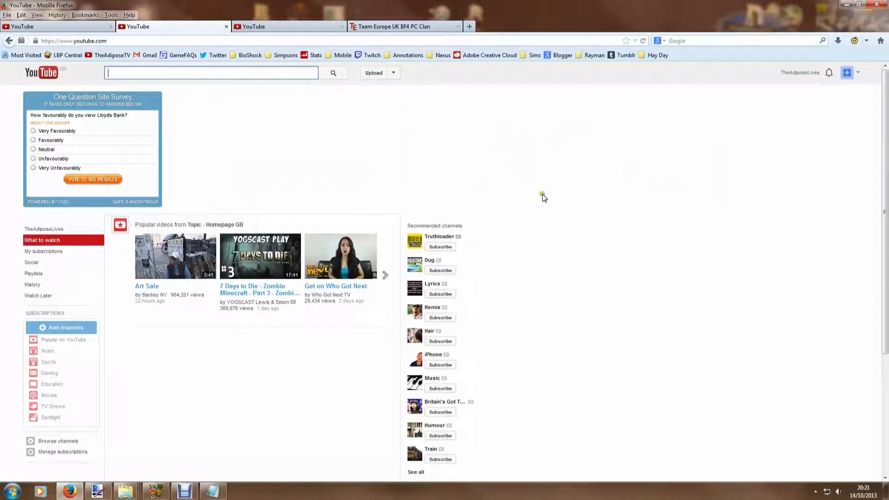
Go to the upload page and bring the Handbraked folder of finished videos up beside it.
left_click(508, 193)
left_click(374, 74)
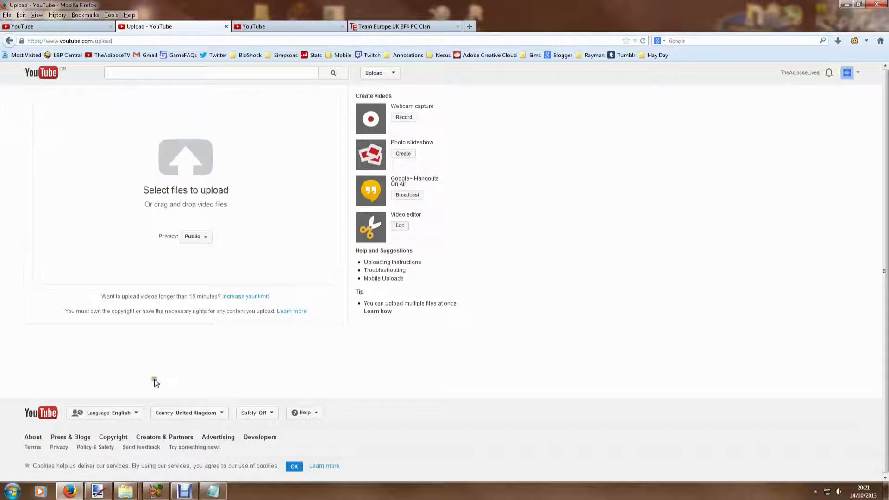
left_click(125, 491)
left_click(344, 456)
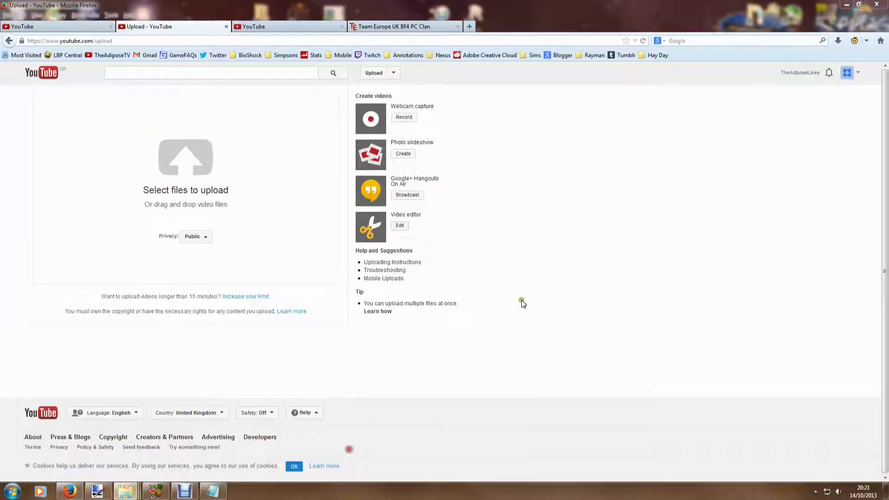
Attempt to drag the episode 2 video onto the upload area, then back out and rearrange the windows.
mouse_move(658, 162)
left_mouse_down()
mouse_move(465, 133)
mouse_move(532, 100)
left_mouse_up()
left_click_drag(438, 186, 148, 171)
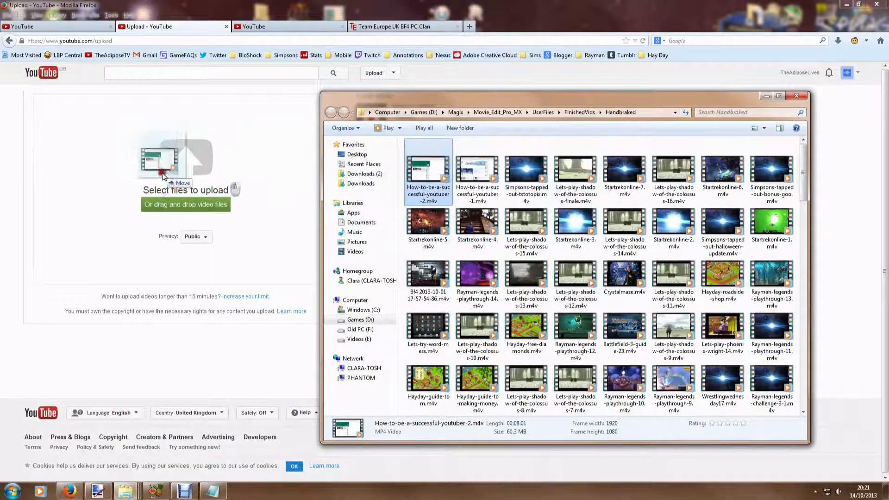
left_click_drag(148, 170, 438, 177)
left_click_drag(455, 94, 542, 94)
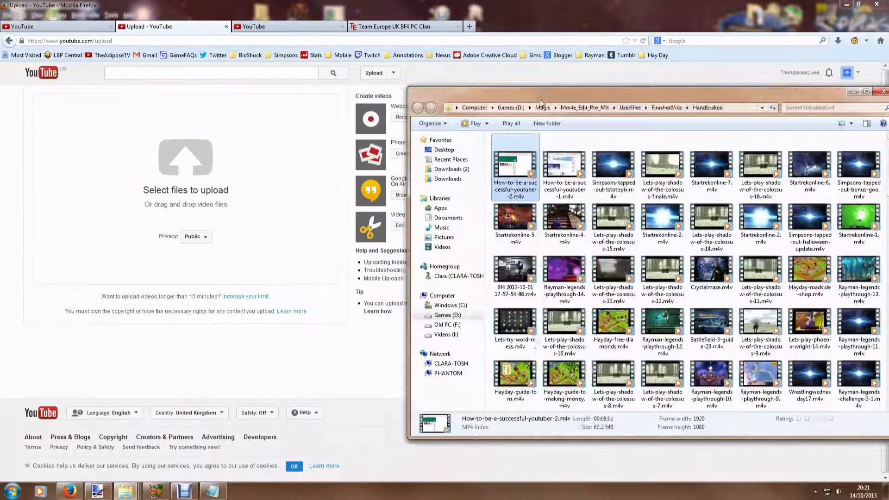
left_click(762, 164)
Dismiss the file chooser and drop How-to-be-a-successful-youtuber-2.m4v onto the upload drop zone.
left_click(185, 160)
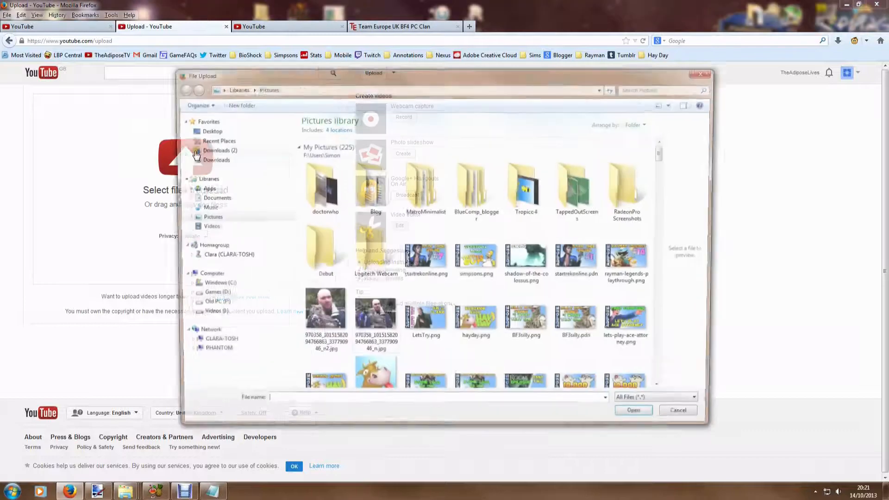
left_click(707, 72)
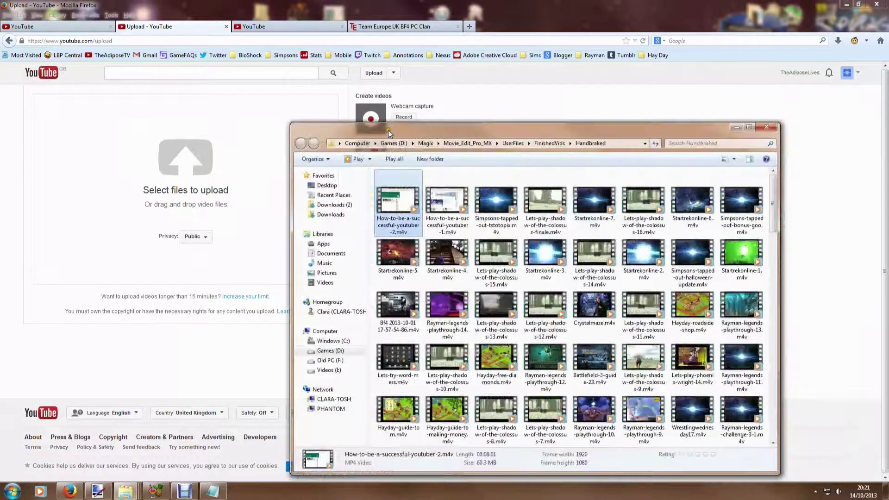
left_click_drag(388, 129, 355, 126)
left_click_drag(386, 191, 163, 166)
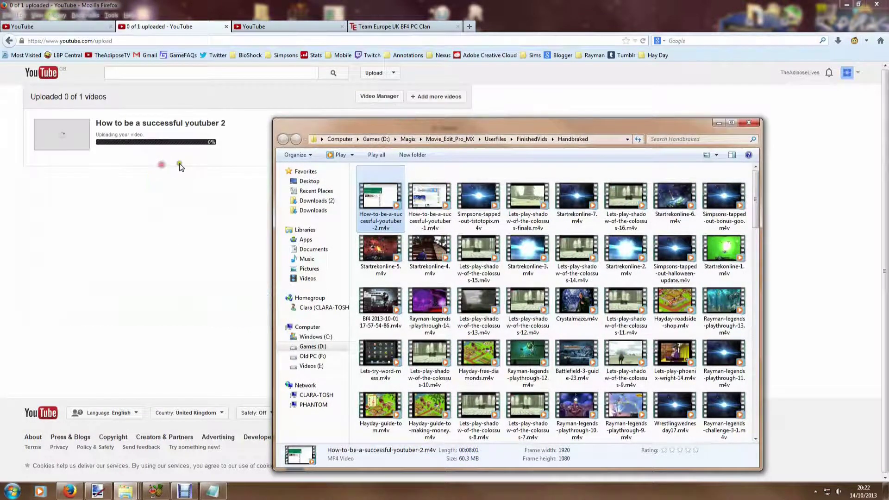
Start the upload, select the default title text and move into the description box.
left_click(374, 132)
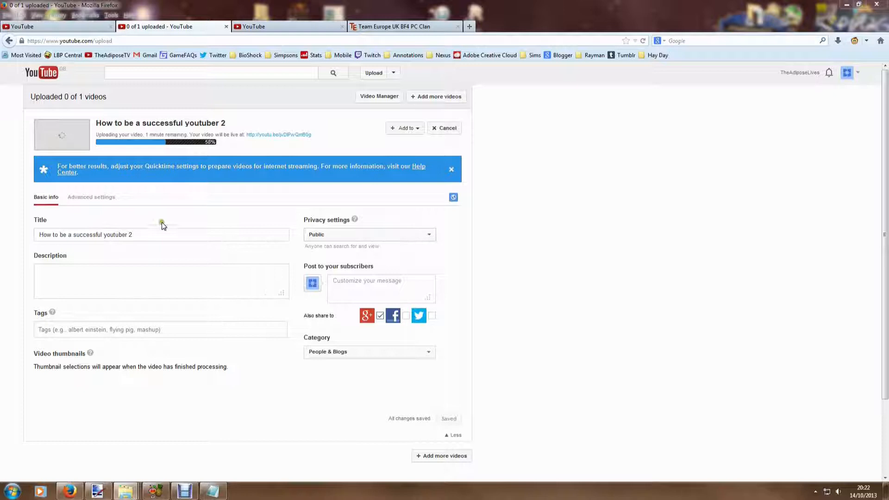
left_click(136, 238)
left_click_drag(143, 236, 6, 250)
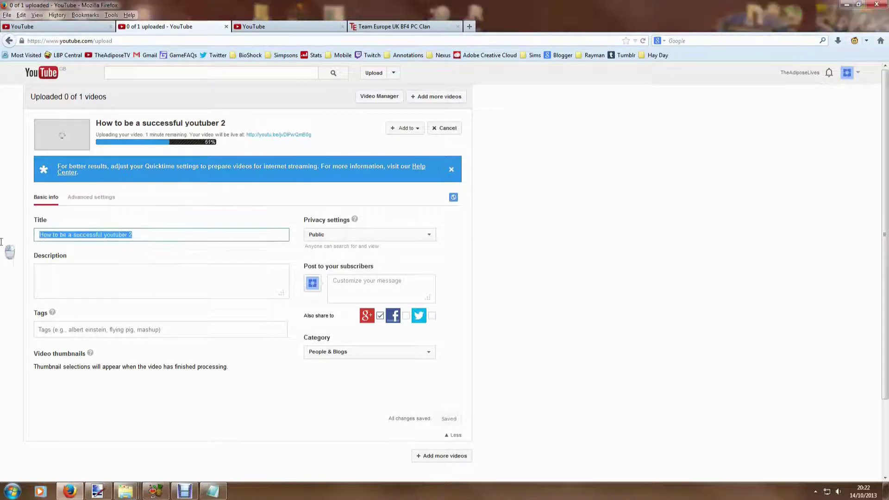
left_click(67, 273)
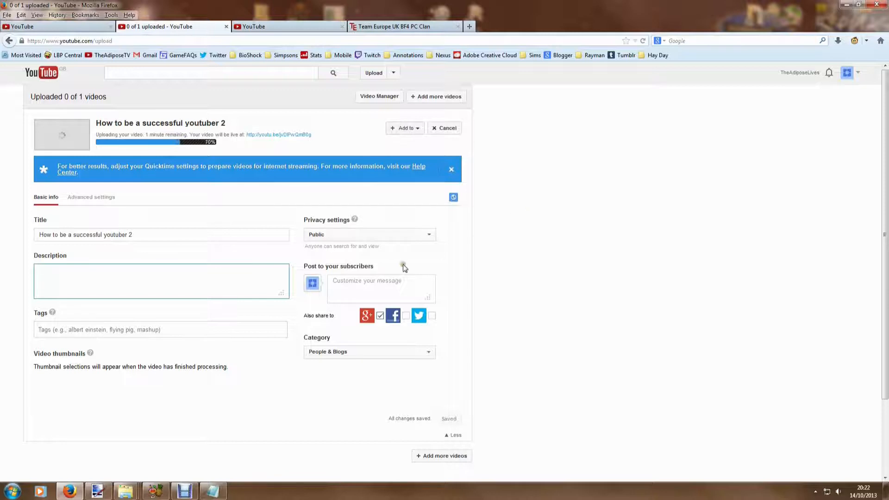
Set the uploading video's privacy to Private.
left_click(338, 235)
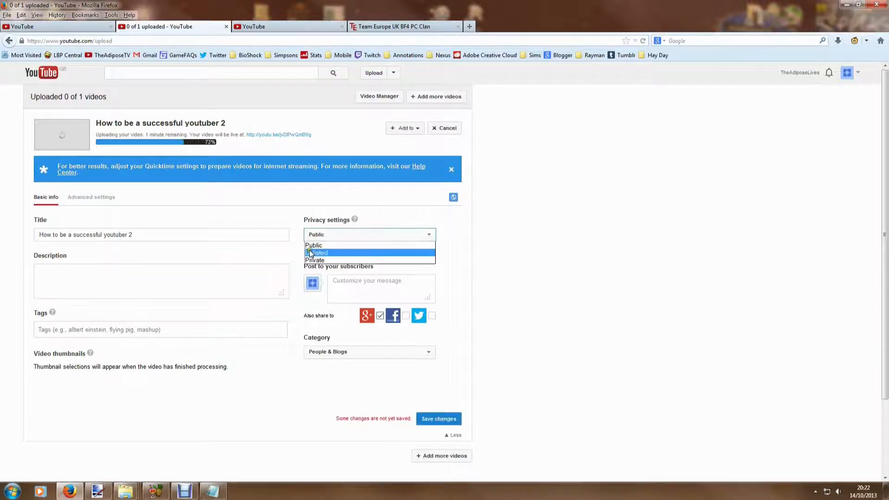
left_click(335, 261)
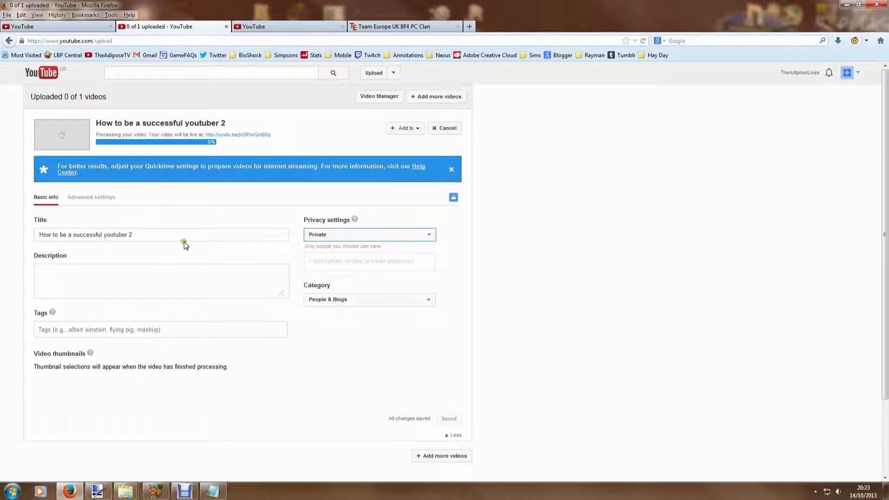
Replace the title with 'How to be a successful YouTuber #2 Naming your channel' and let it save.
left_click_drag(139, 236, 2, 229)
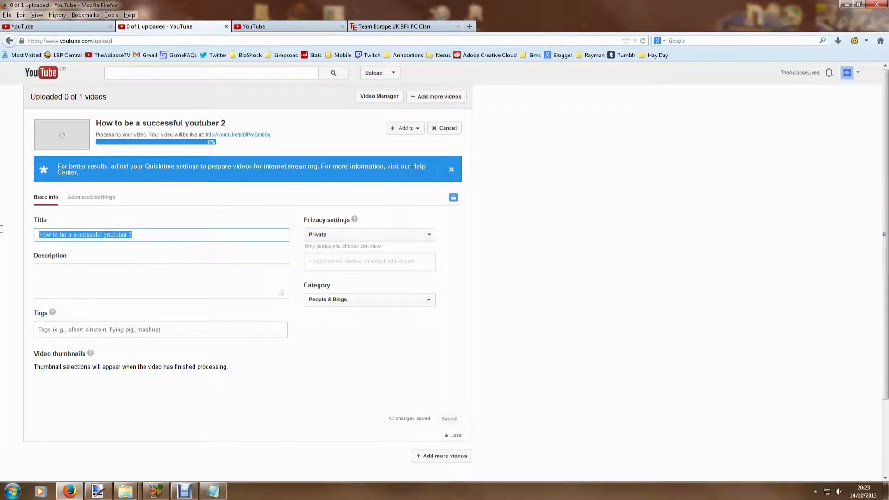
type("How to be a s")
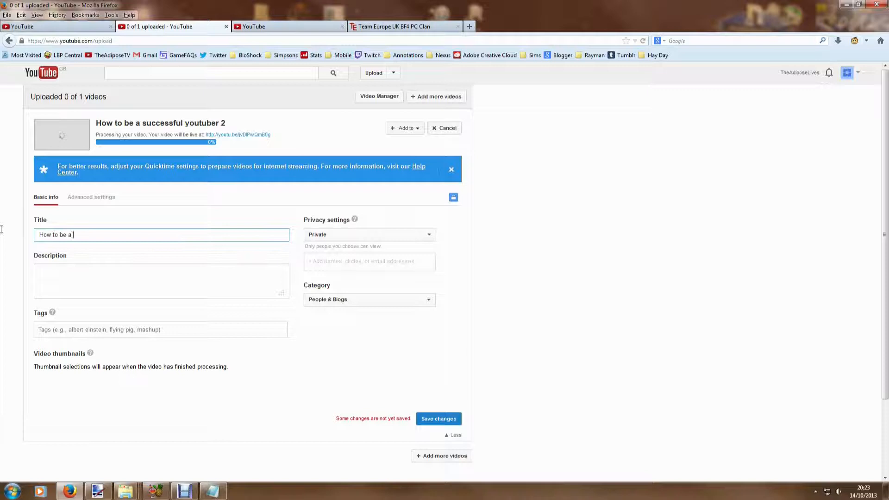
type("uccessful Y")
type("OUTUBER")
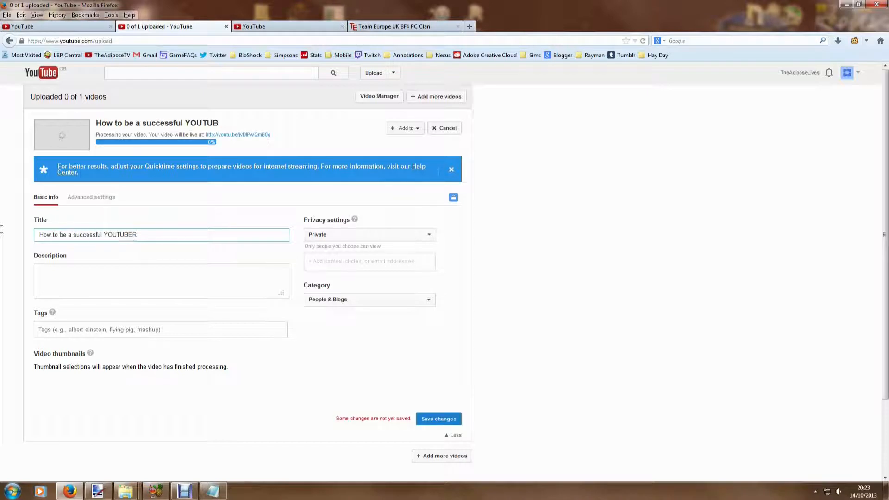
key("BackSpace")
key("BackSpace")
key("BackSpace")
key("BackSpace")
key("BackSpace")
key("BackSpace")
type("er #2 N")
type("aming ")
type("your ch")
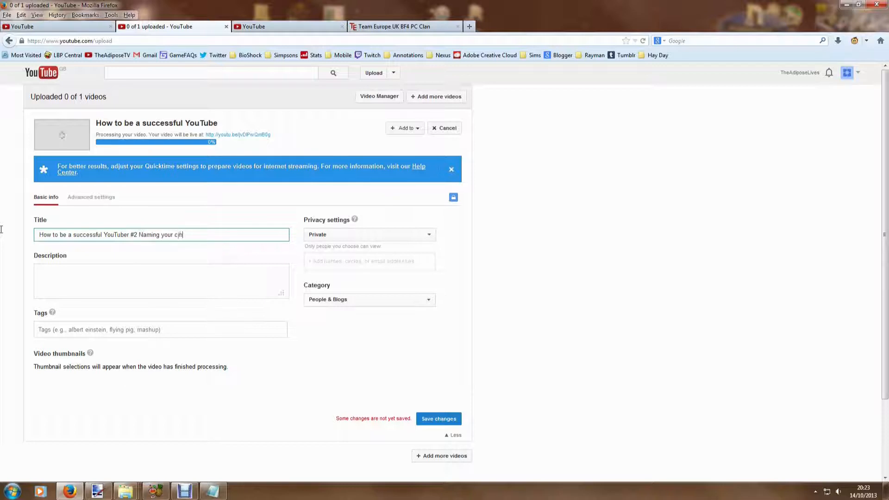
key("BackSpace")
type("el")
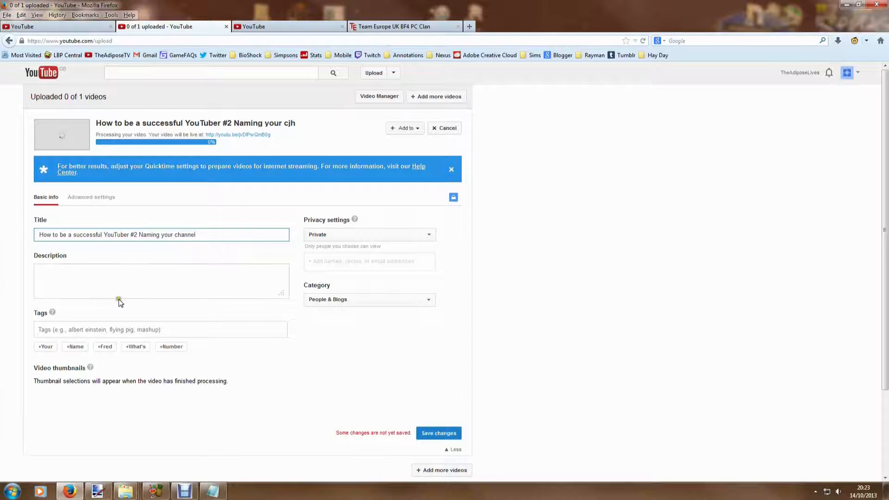
left_click(162, 237)
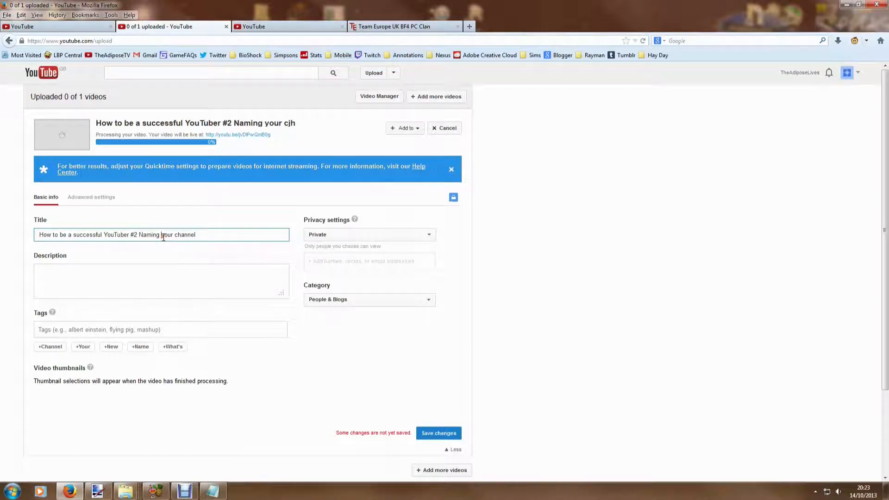
left_click(113, 281)
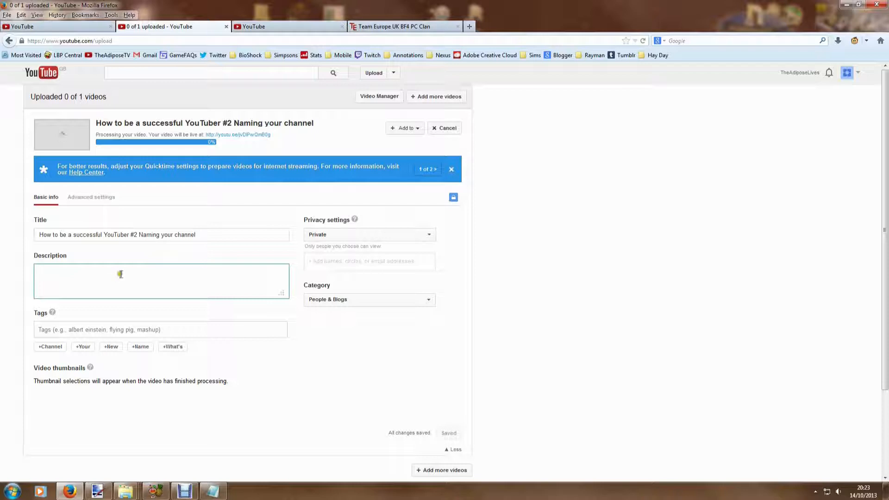
Paste the title into the description, add 'Please like the video and subscribe to the channel.' and let it save.
left_click_drag(202, 236, 19, 240)
key("ctrl+c")
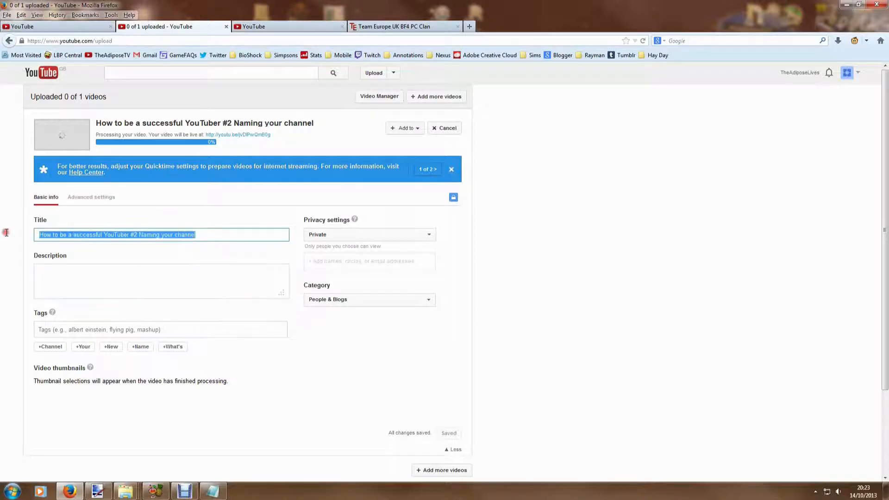
left_click(54, 277)
key("ctrl+v")
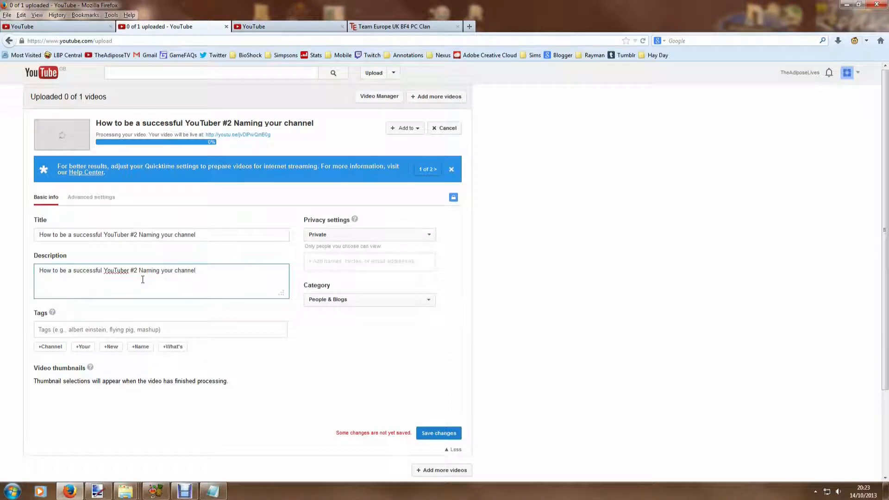
type("Pleas")
type("e like the video and")
type(" subscribe t")
type("o the channel")
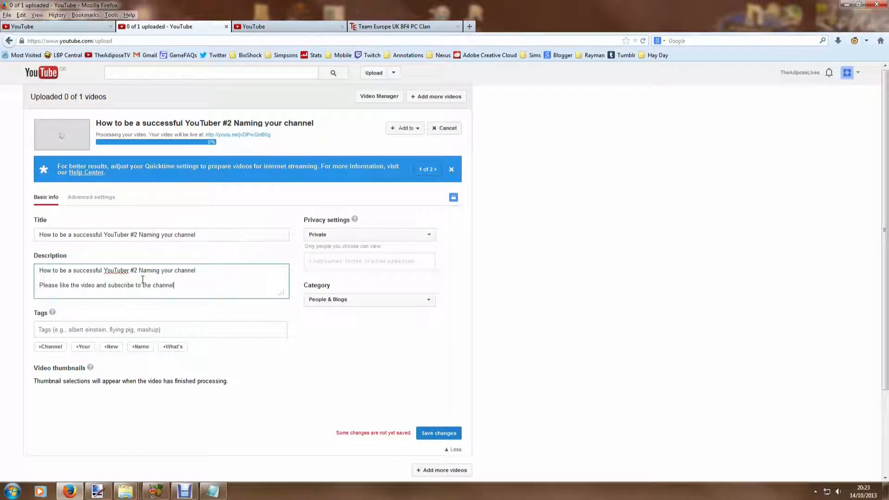
type(".")
key("Return")
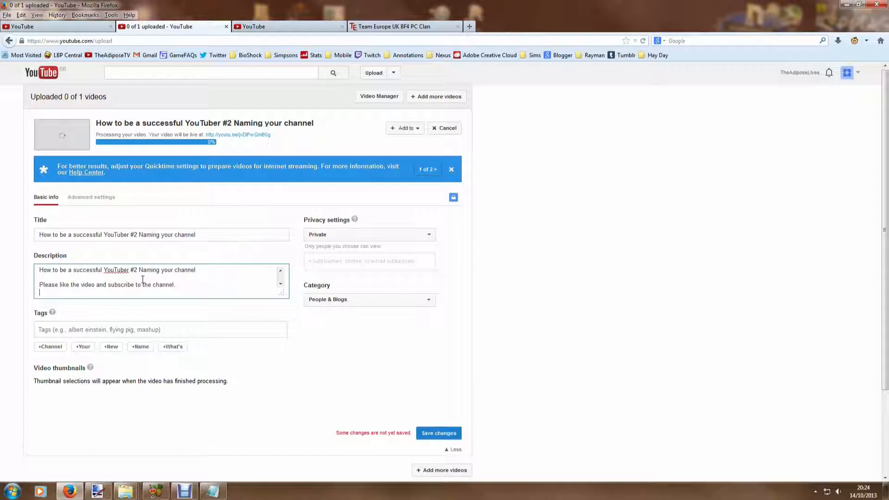
left_click(279, 270)
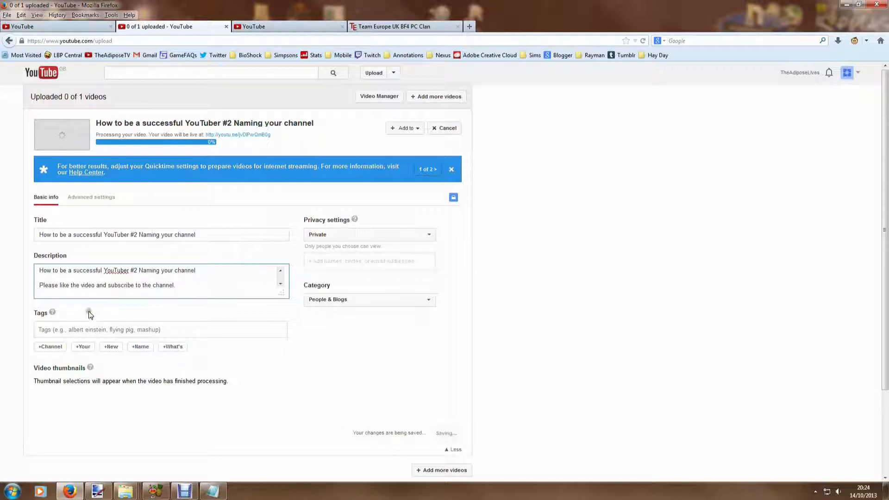
left_click(82, 329)
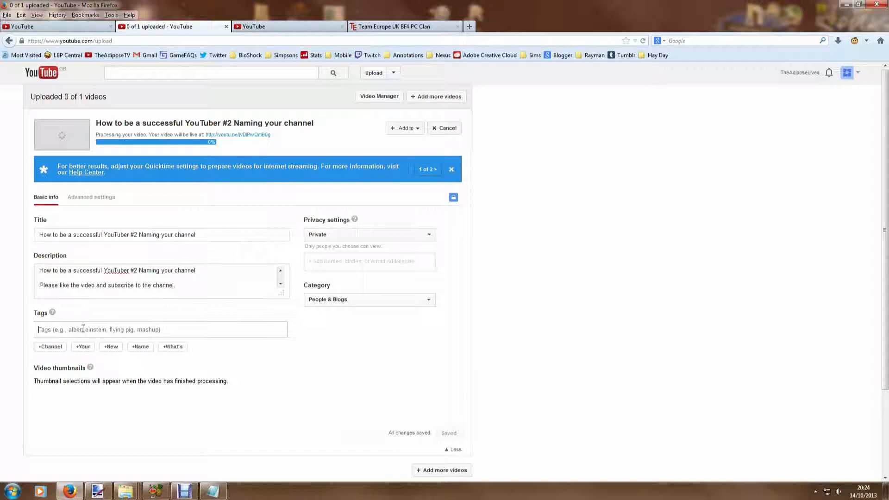
Add the tags youtube, tutorial, naming channel and adipose, and save them.
left_click(178, 74)
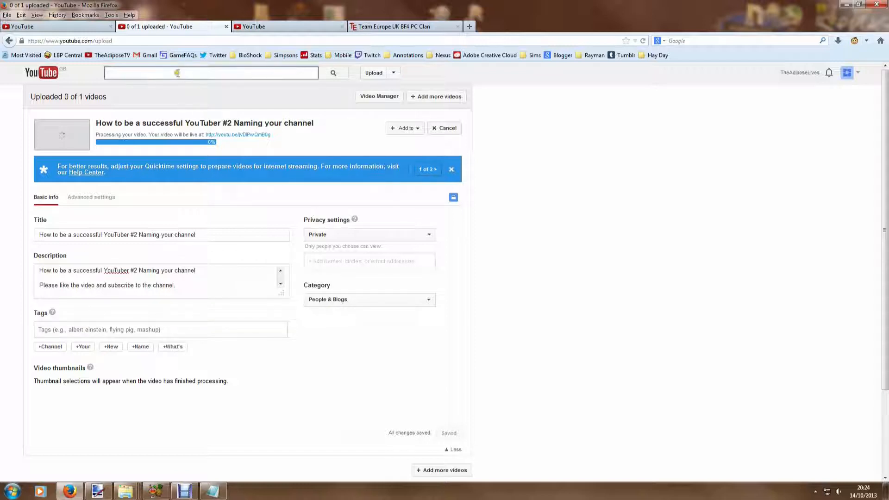
left_click(546, 343)
left_click(74, 328)
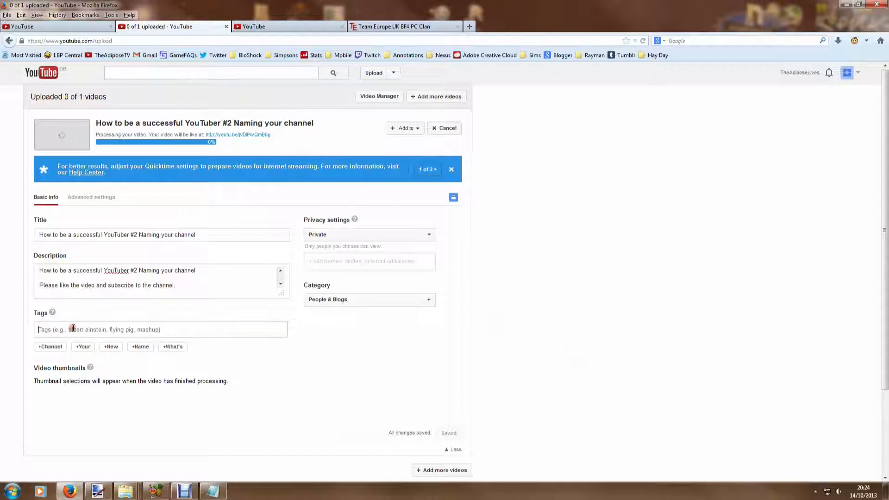
type("y")
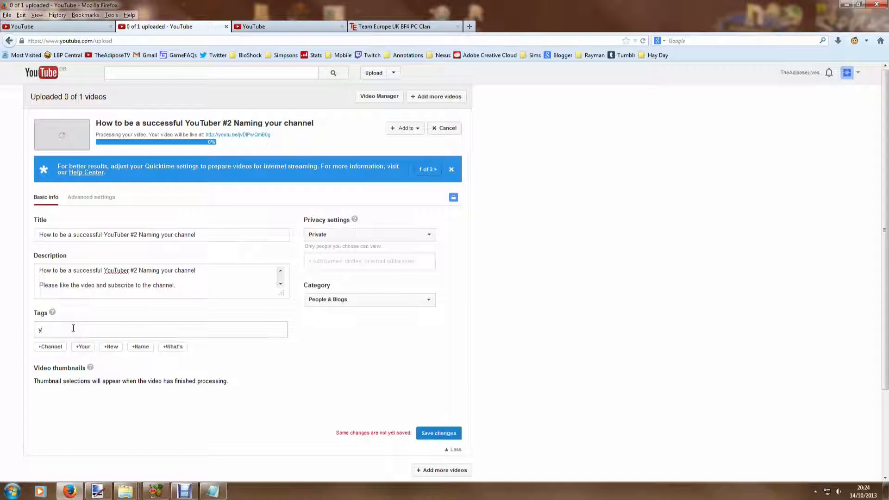
type("outuber")
key("Return")
type("tutori")
type("al")
key("Return")
type("naming")
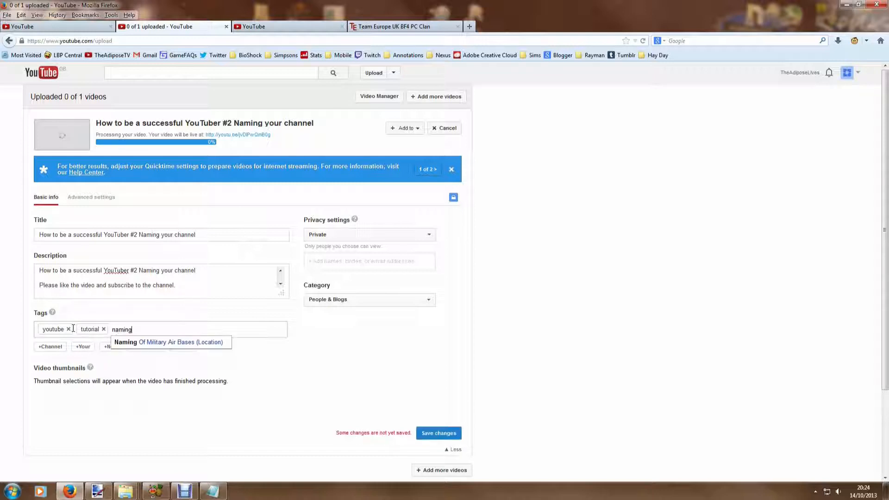
type(" channel")
key("Return")
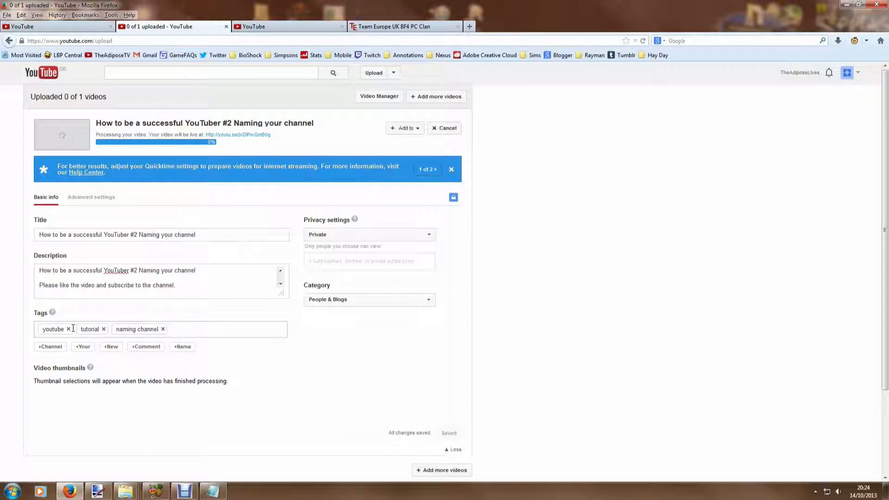
type(" adipose")
key("Return")
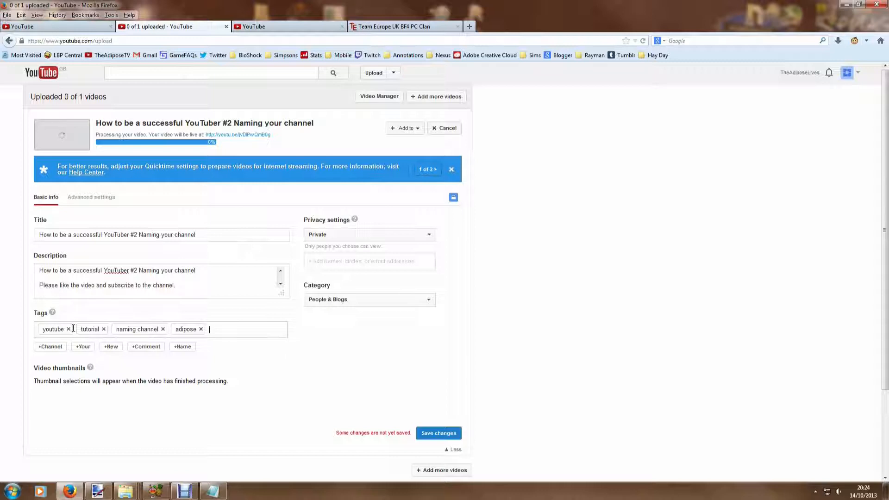
left_click(424, 431)
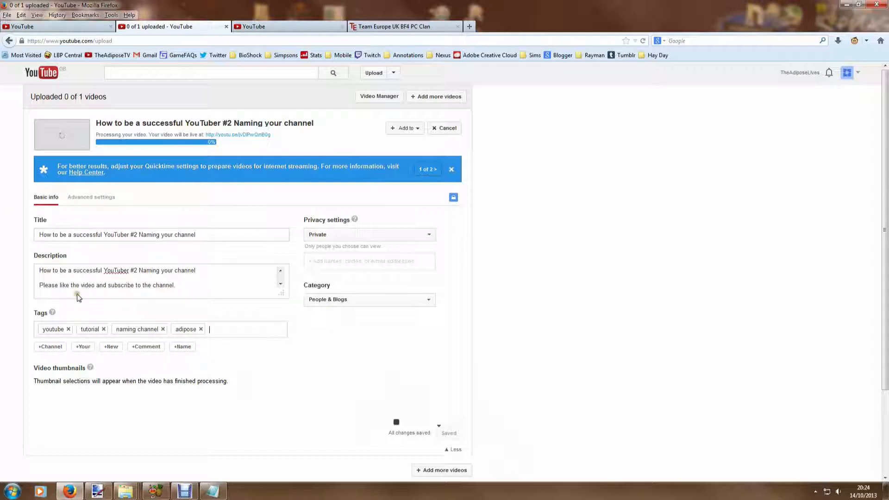
left_click(333, 300)
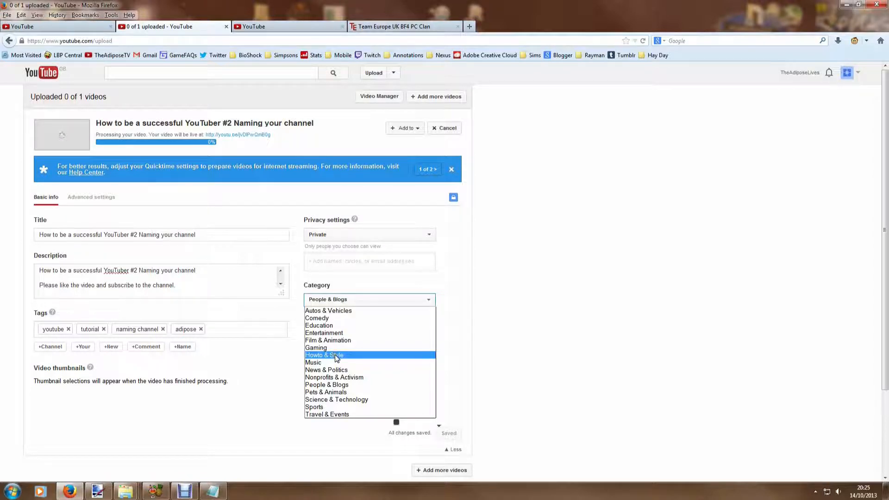
Set the category to Howto & Style and save the change.
left_click(335, 356)
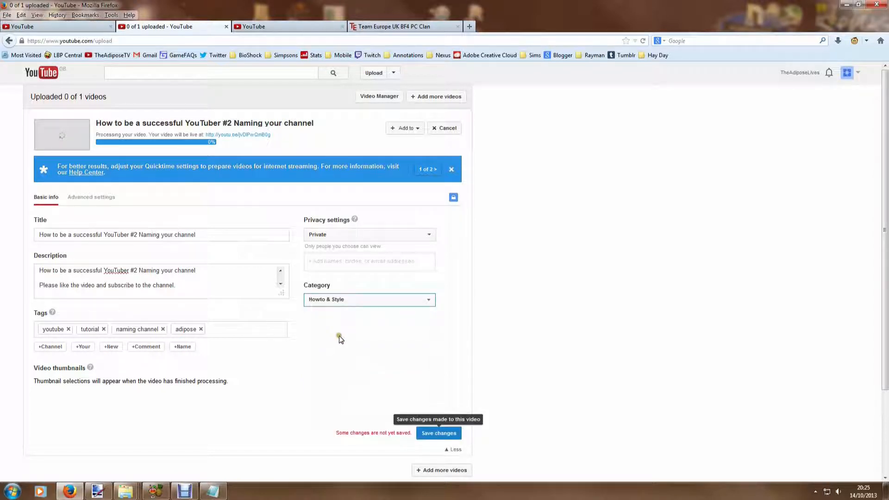
left_click(445, 435)
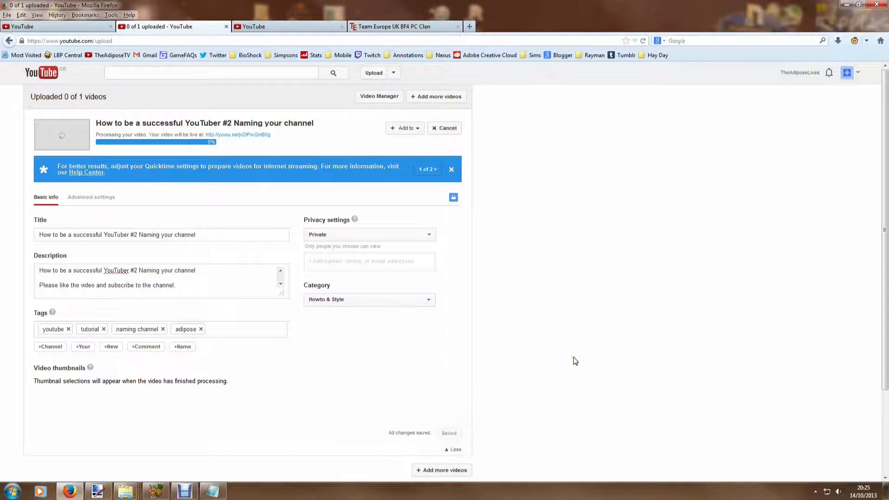
Glance at the playlist list and private sharing box without changes, then go to Advanced settings.
left_click(404, 135)
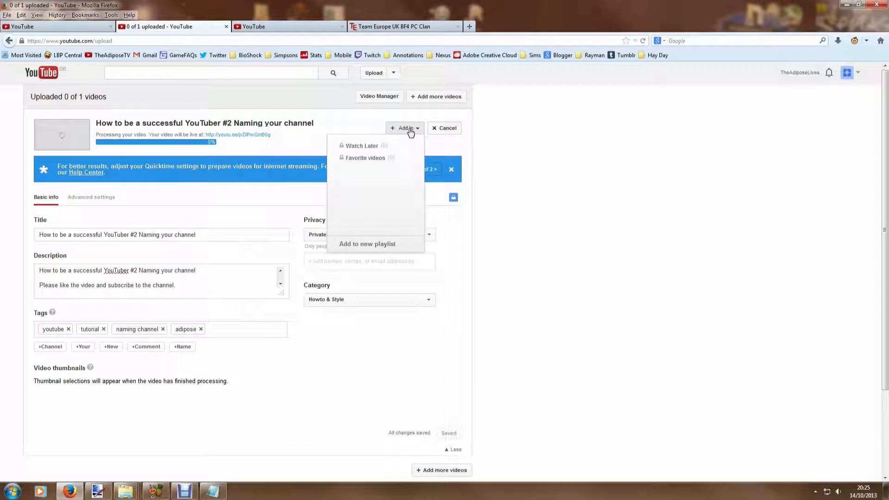
left_click(410, 129)
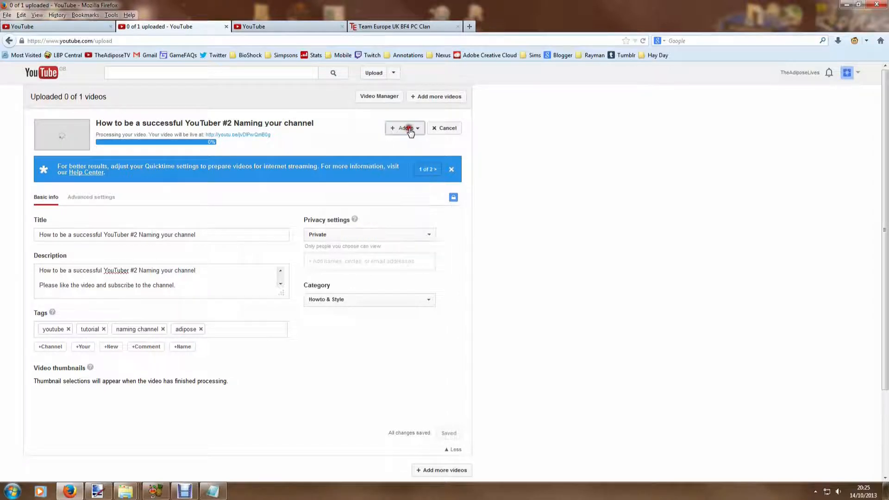
left_click(337, 261)
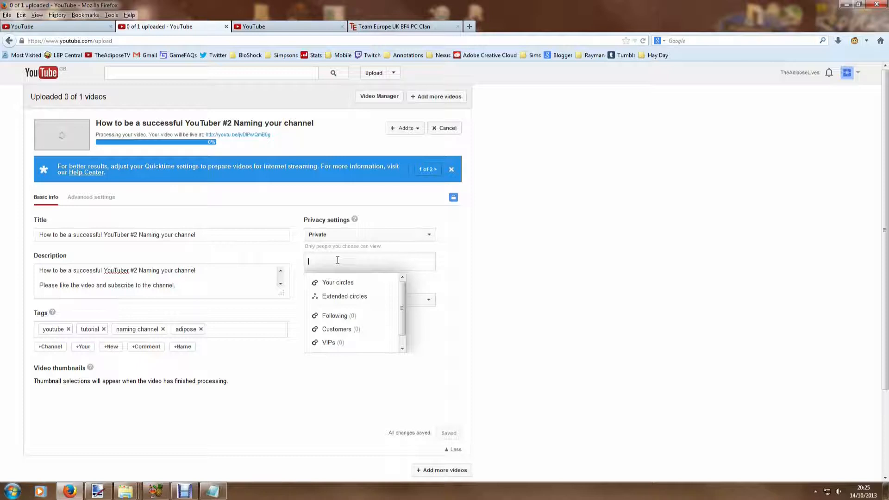
left_click(525, 258)
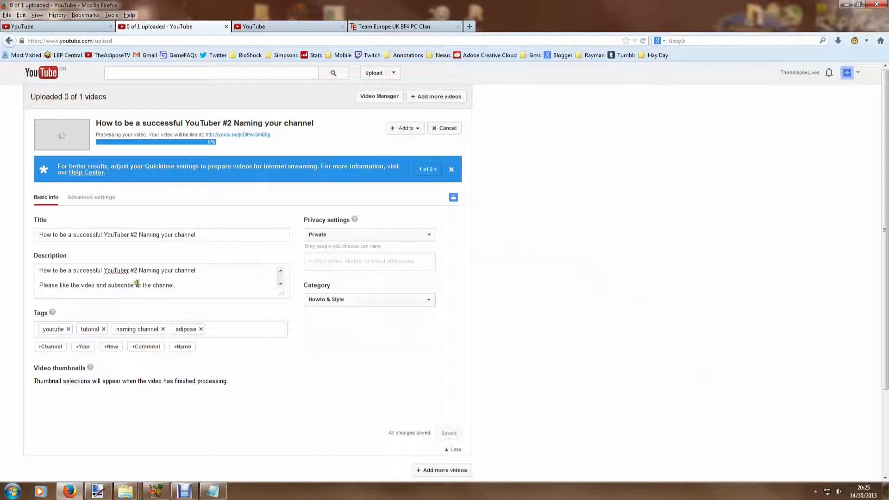
left_click(89, 198)
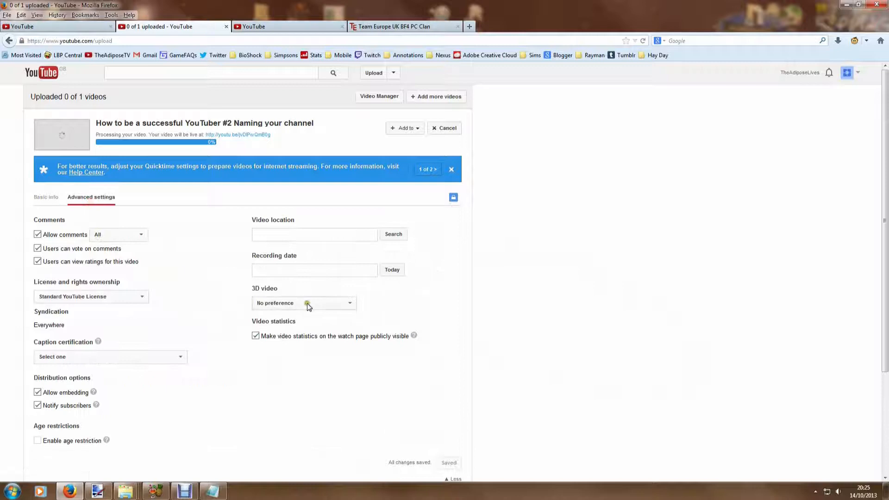
scroll(307, 305, "down", 1)
scroll(307, 306, "down", 3)
scroll(304, 298, "up", 4)
scroll(50, 241, "down", 3)
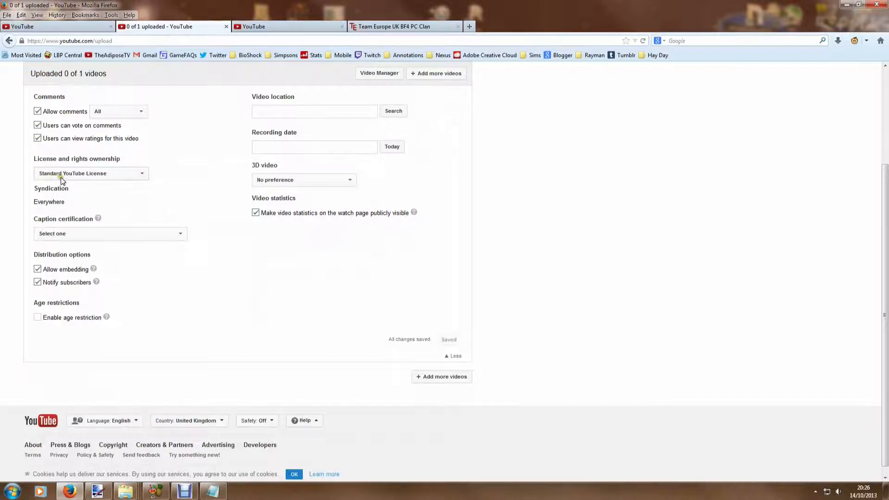
left_click(101, 111)
left_click(138, 110)
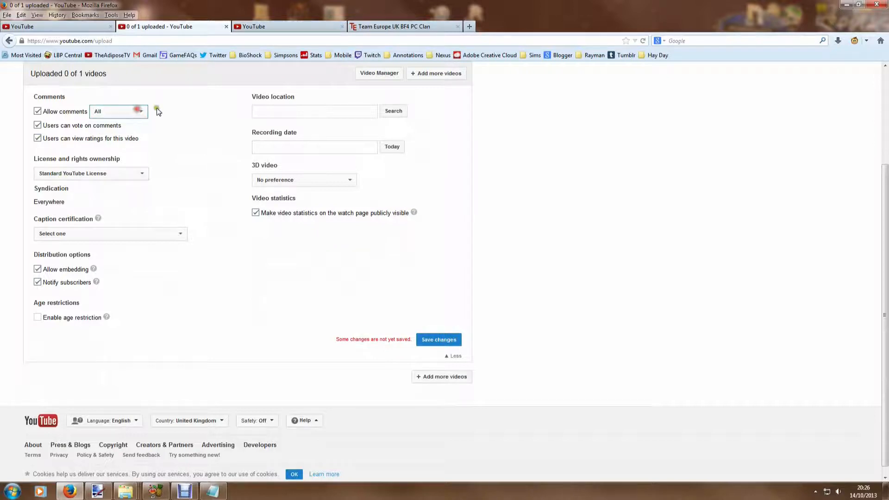
left_click(142, 173)
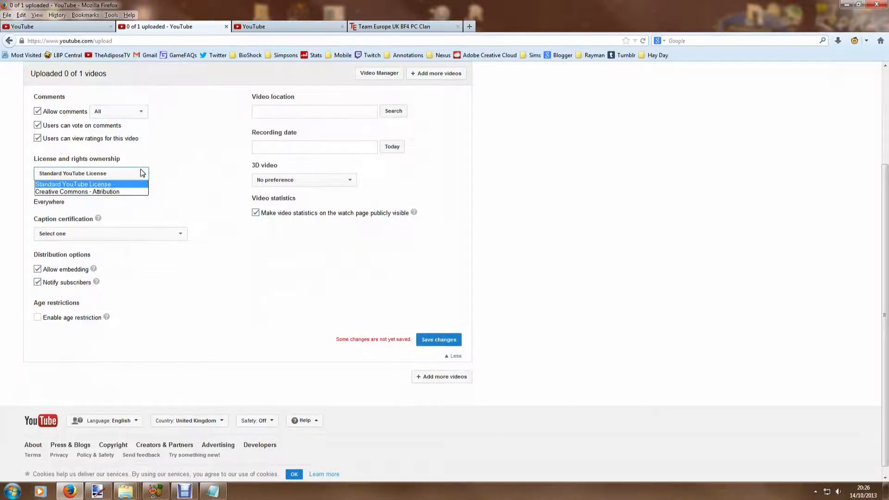
left_click(142, 173)
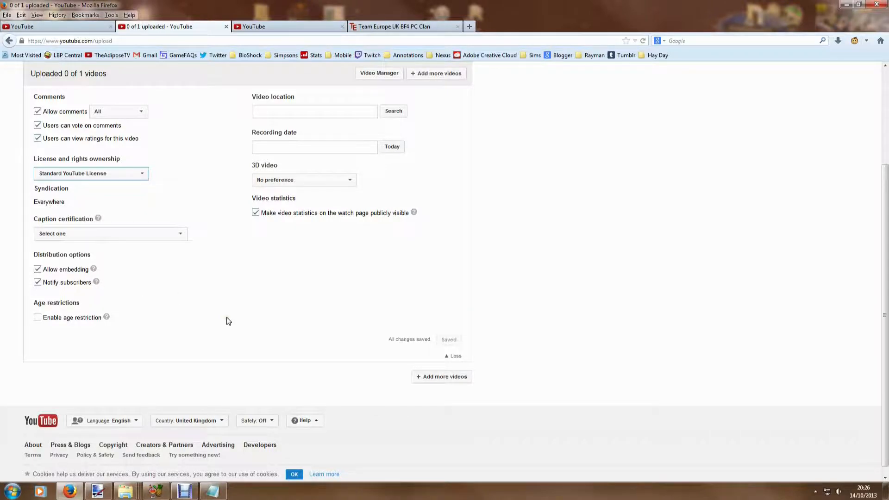
scroll(257, 263, "up", 3)
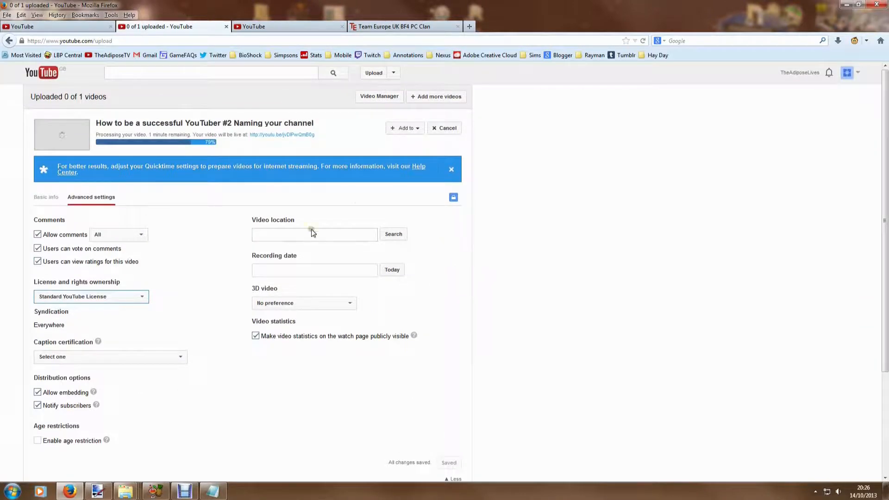
Peek at the recording-date calendar without setting one and return to Basic info.
left_click(303, 270)
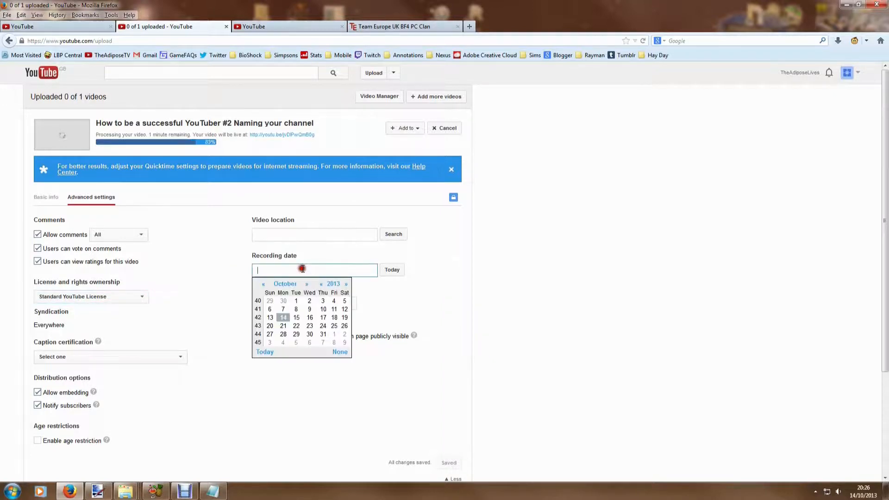
left_click(514, 265)
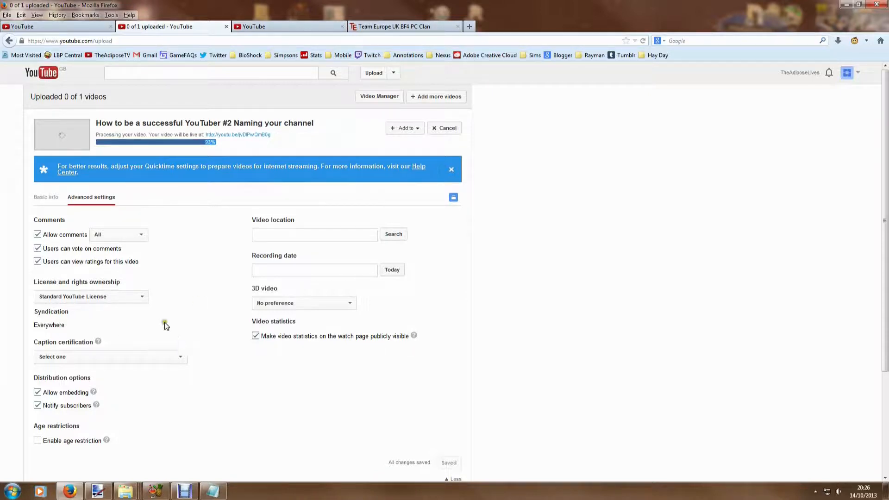
left_click(49, 198)
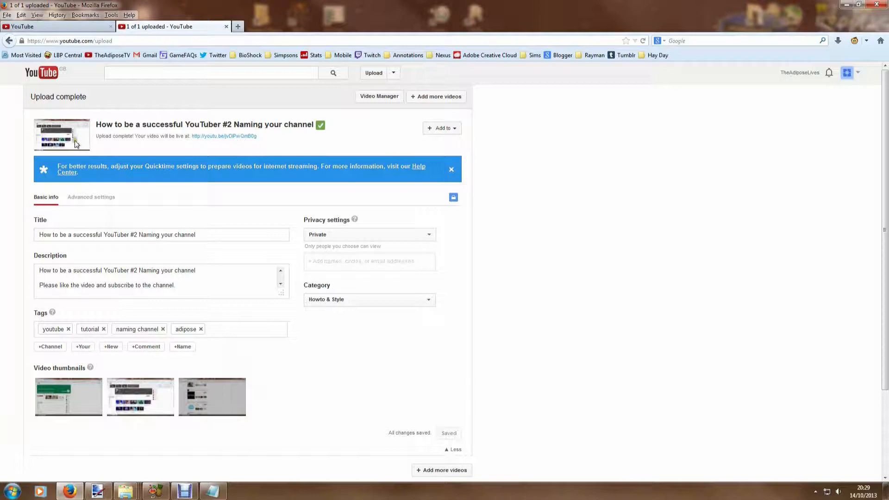
scroll(331, 403, "down", 3)
scroll(310, 386, "up", 3)
Choose the middle frame as the thumbnail and save the video's details.
left_click(139, 403)
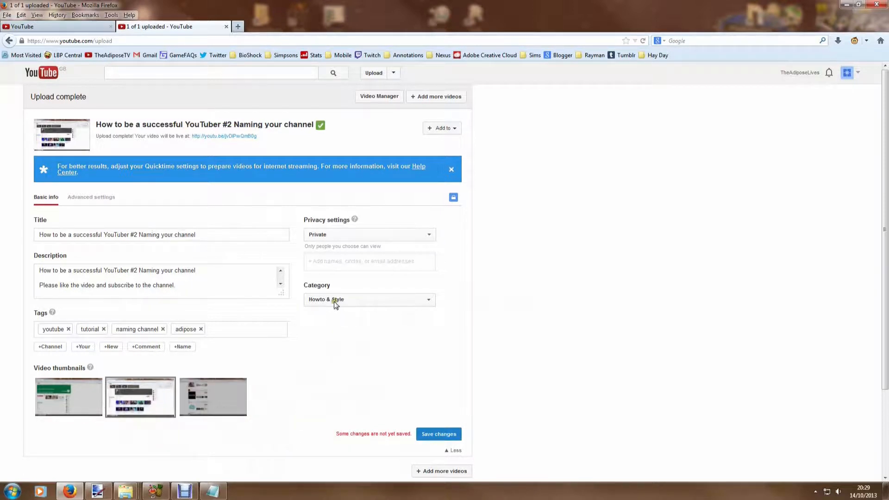
left_click(437, 434)
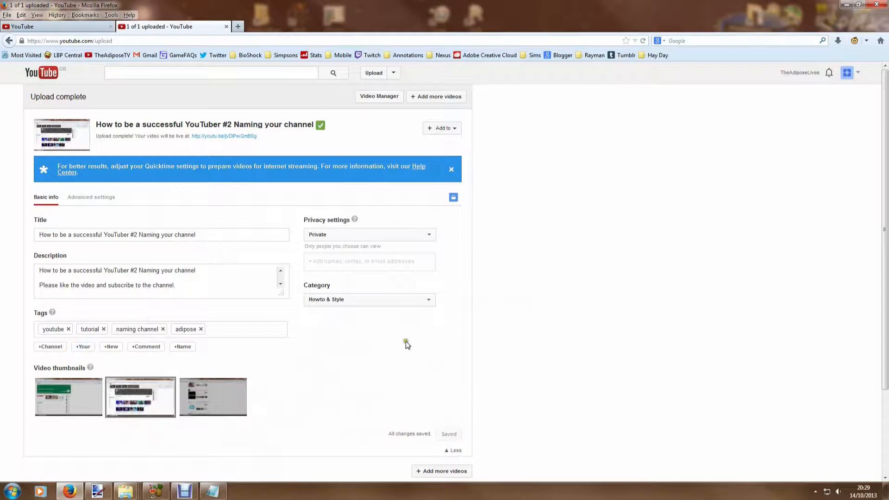
Go to the Video Manager uploads list and bring up the episode 2 video's edit page.
left_click(374, 99)
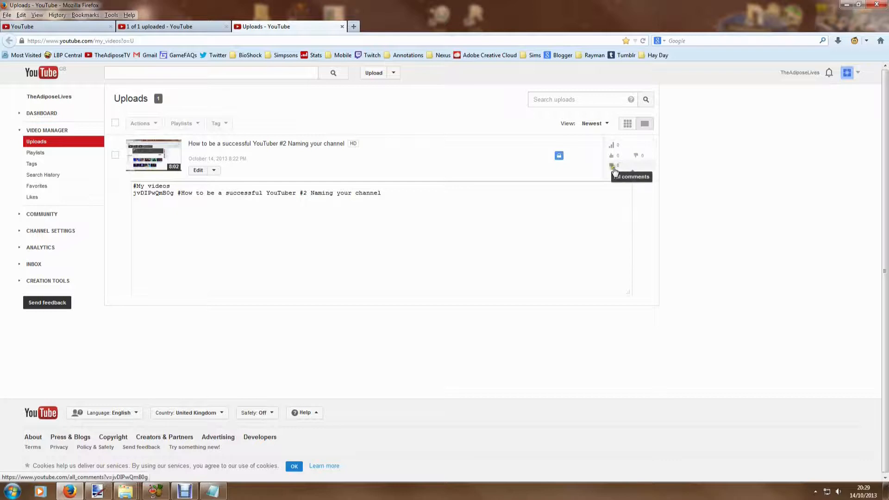
left_click(198, 171)
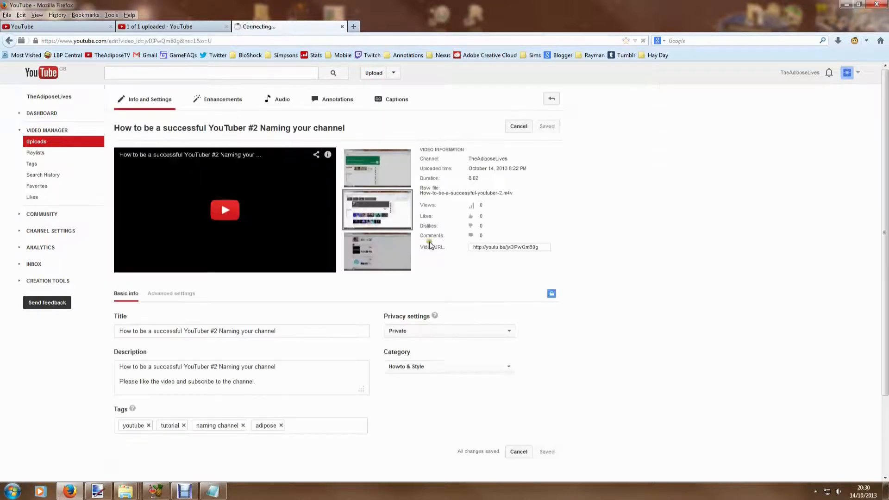
scroll(266, 335, "down", 3)
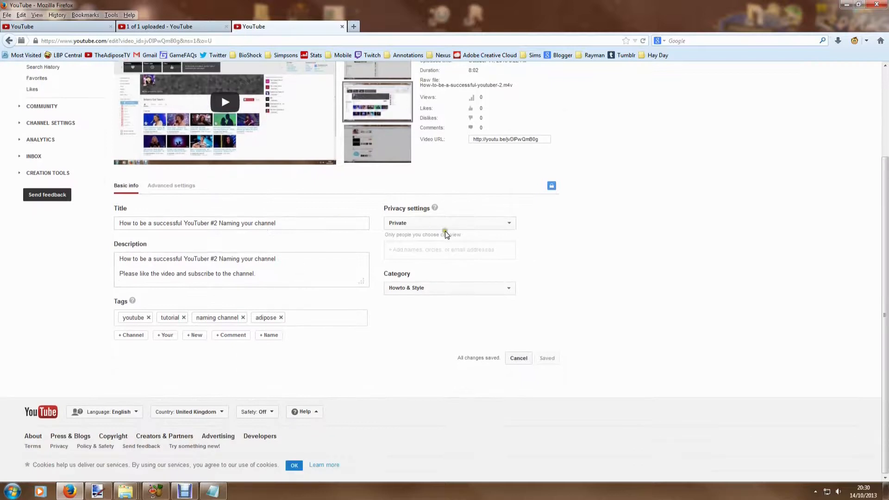
scroll(579, 213, "up", 3)
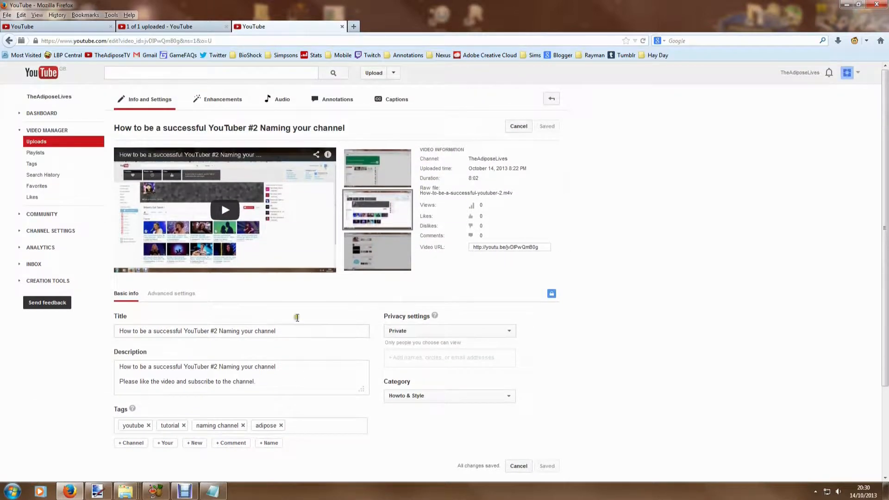
left_click(167, 331)
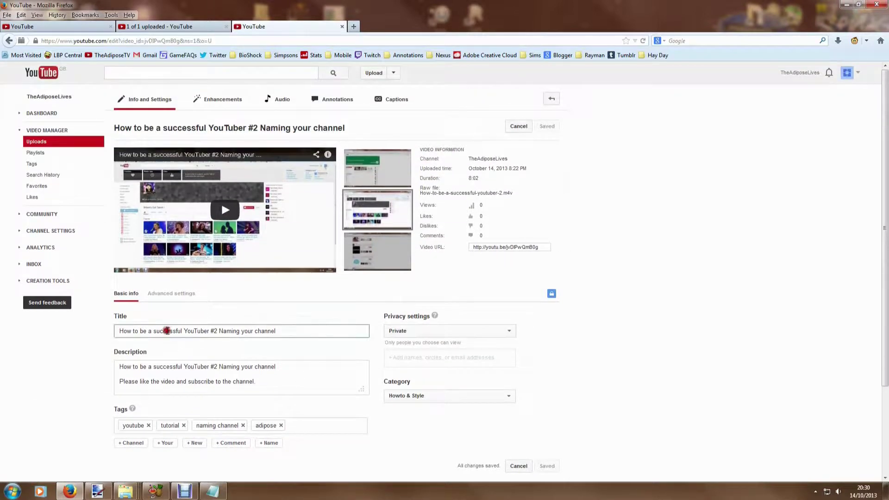
left_click(179, 369)
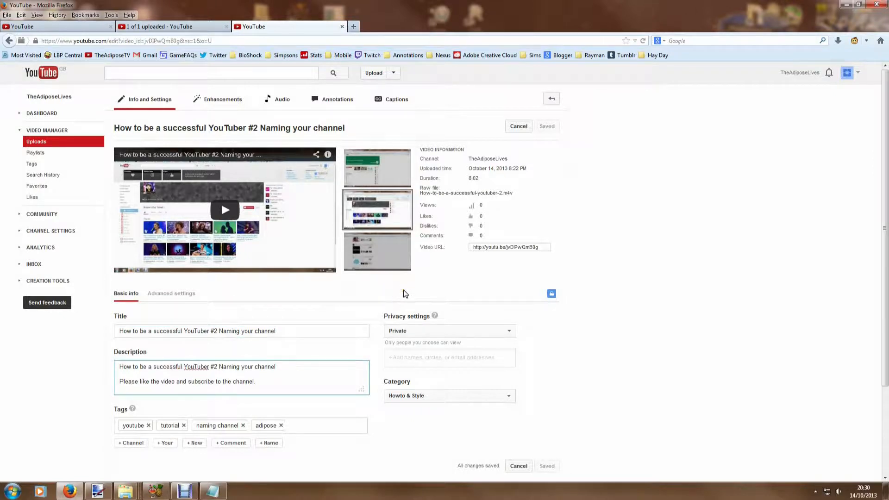
Set the video's privacy to Unlisted and copy its watch link from the title.
left_click(420, 330)
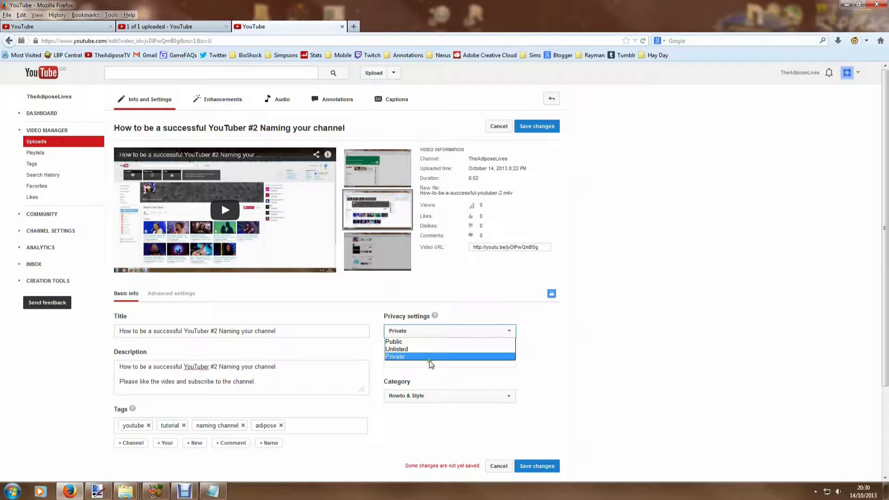
left_click(410, 349)
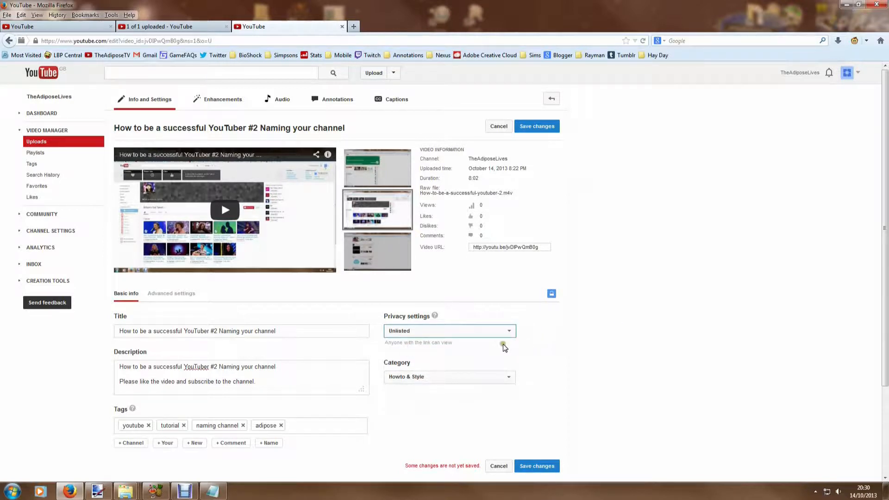
right_click(185, 130)
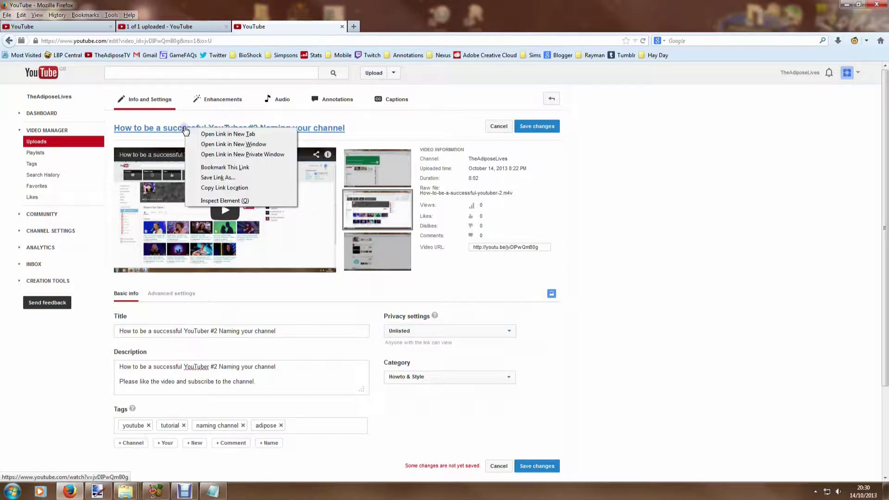
left_click(221, 189)
Launch Notepad from Start search, paste the watch link and select the whole URL.
left_click(12, 491)
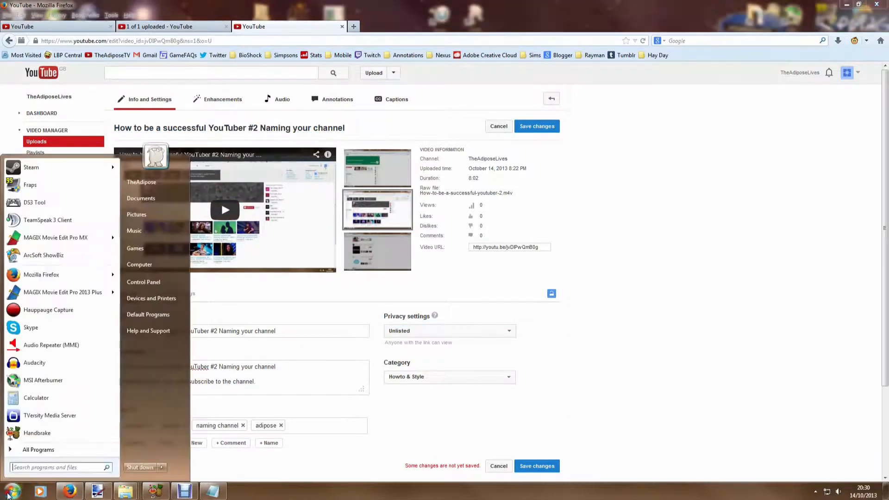
type("notepa")
key("Return")
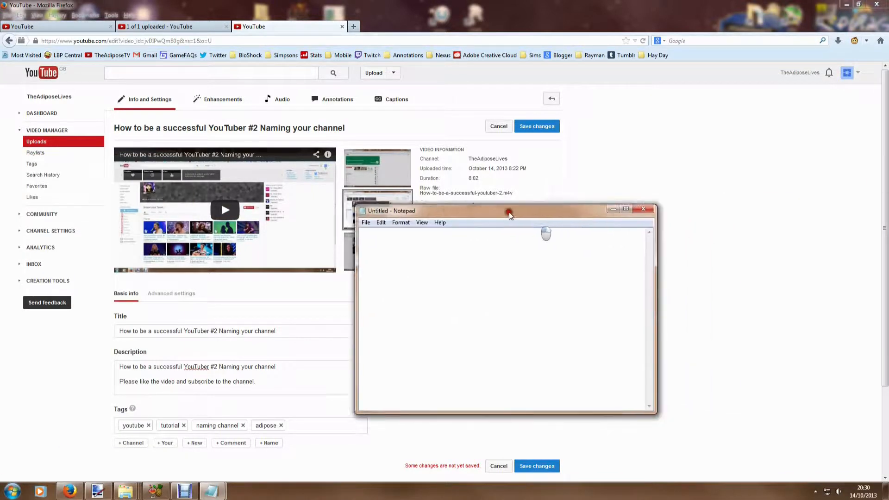
key("ctrl+v")
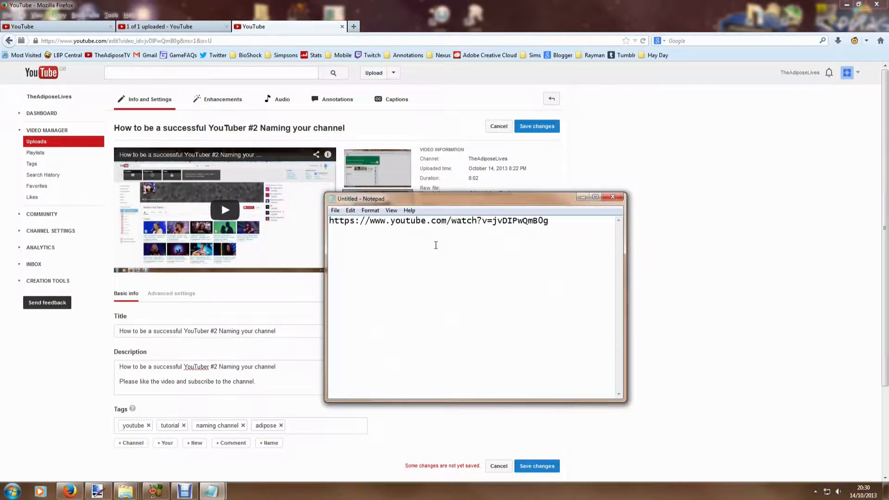
left_click_drag(586, 222, 330, 221)
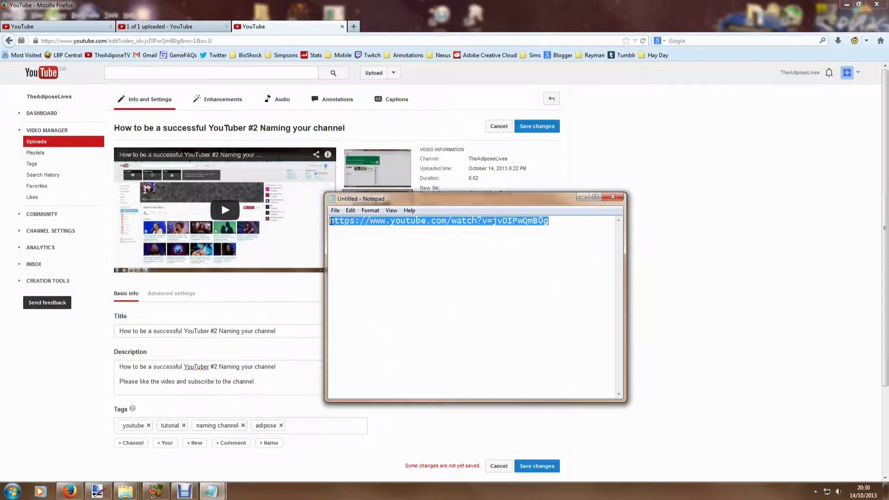
Load the watch link in a new tab, pause the video, then close that tab.
left_click(354, 27)
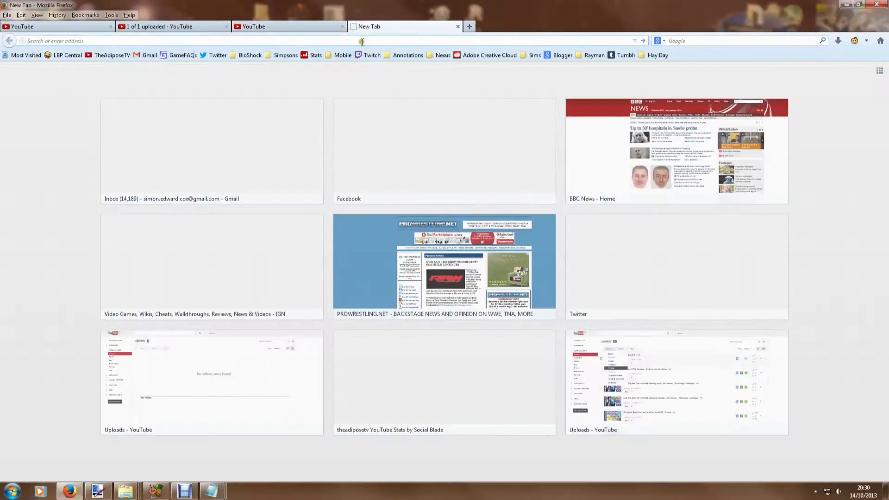
key("ctrl+v")
key("Return")
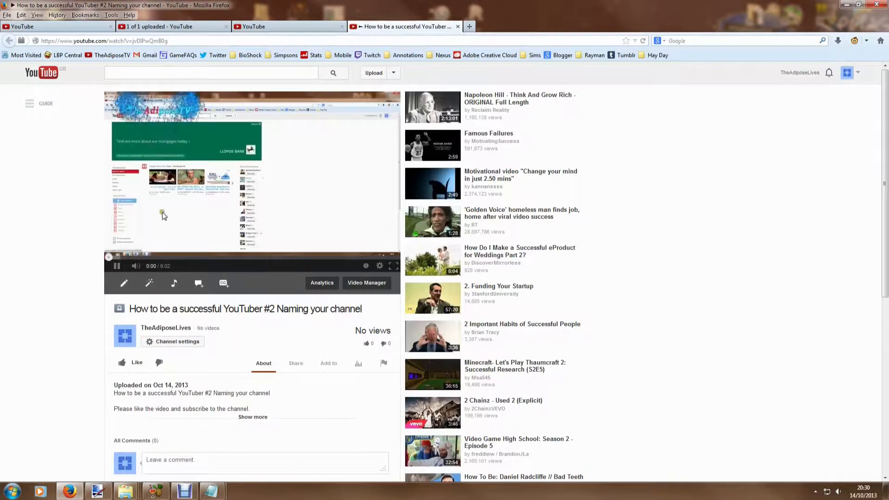
left_click(116, 266)
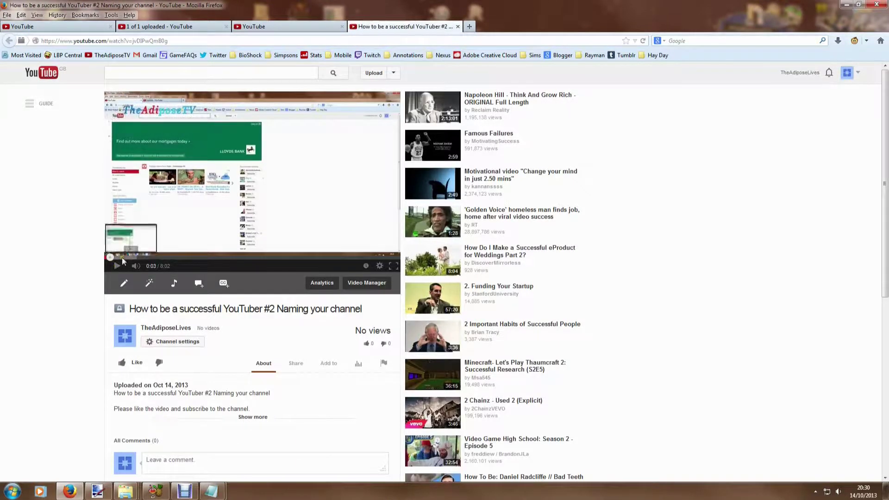
left_click(460, 26)
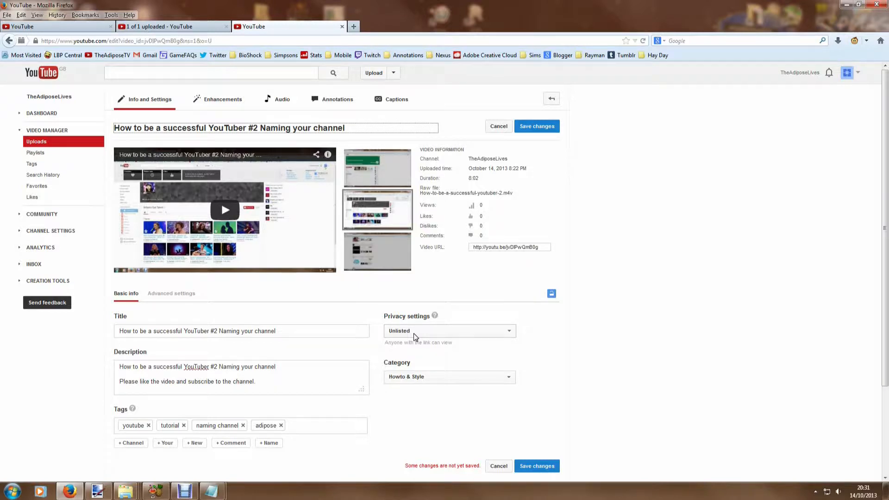
Switch the video's privacy to Public and save and share it.
left_click(413, 336)
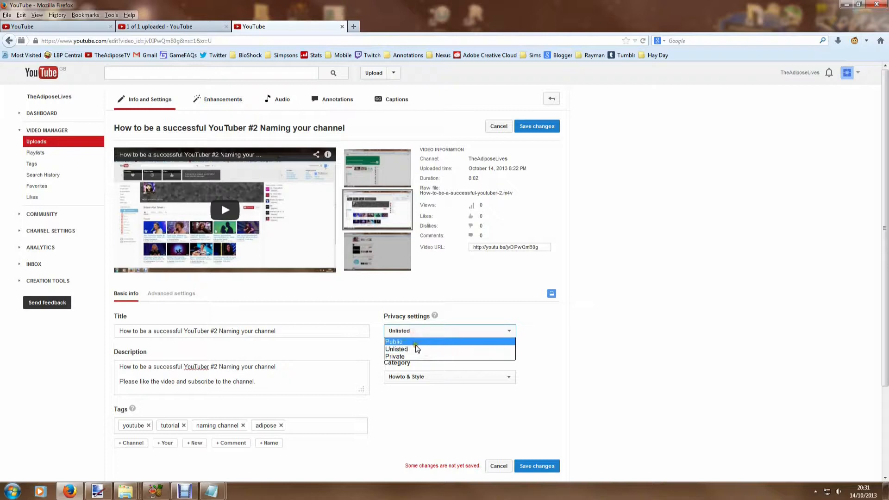
left_click(402, 341)
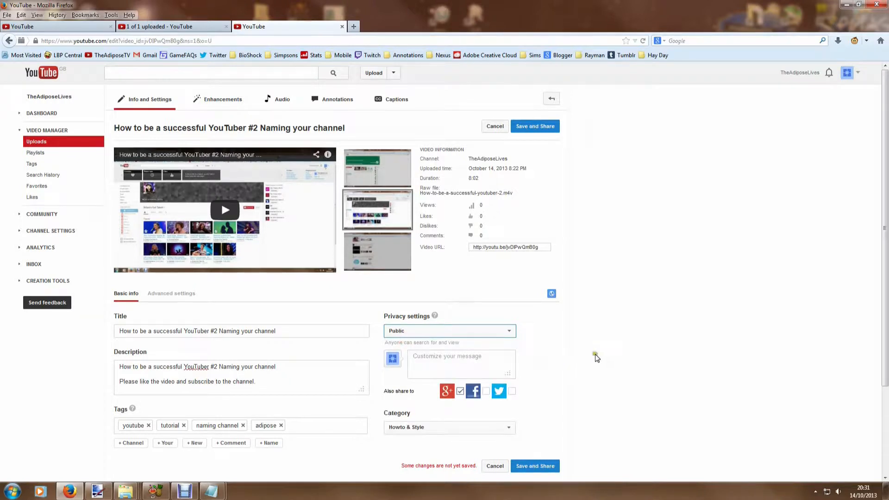
scroll(595, 357, "down", 3)
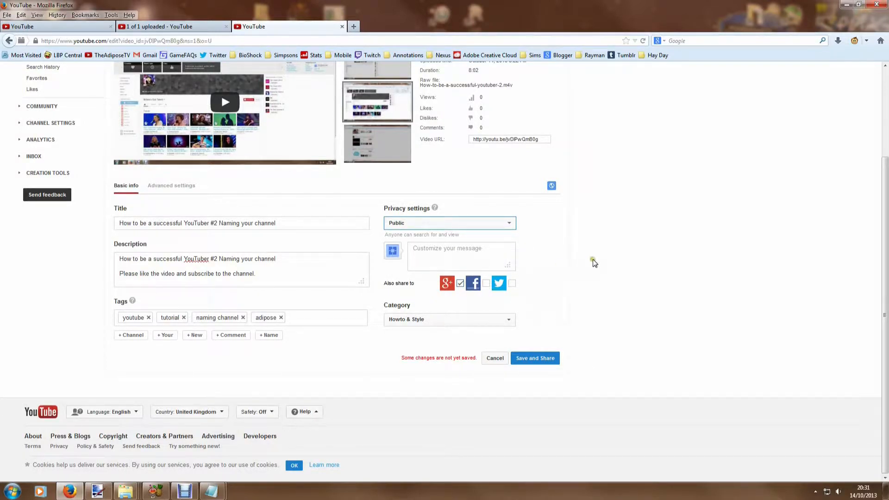
scroll(592, 261, "up", 3)
scroll(590, 262, "down", 2)
scroll(586, 261, "up", 2)
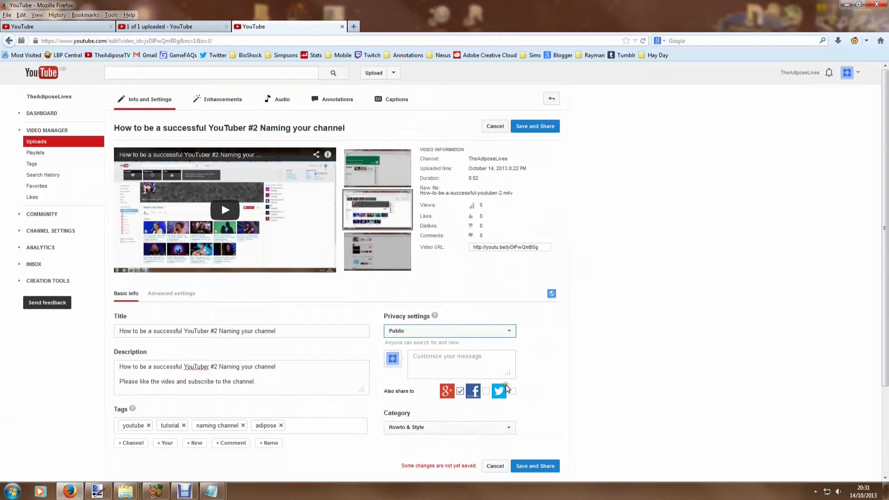
left_click(537, 128)
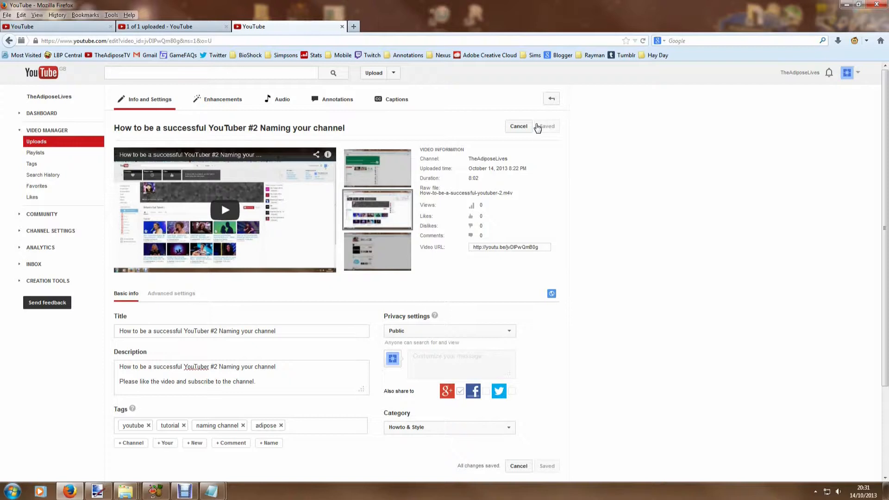
Go to the TheAdiposeLives channel page and show its Videos section with the new upload.
left_click(200, 106)
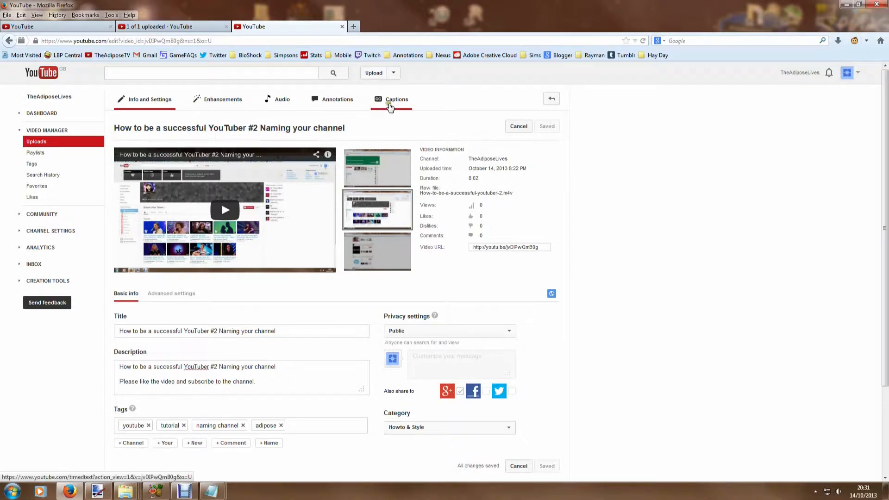
scroll(729, 183, "down", 3)
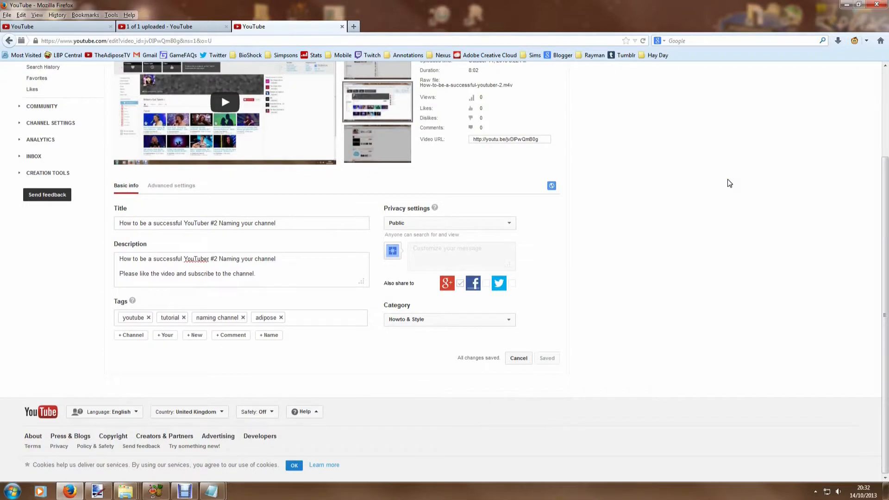
scroll(694, 146, "up", 3)
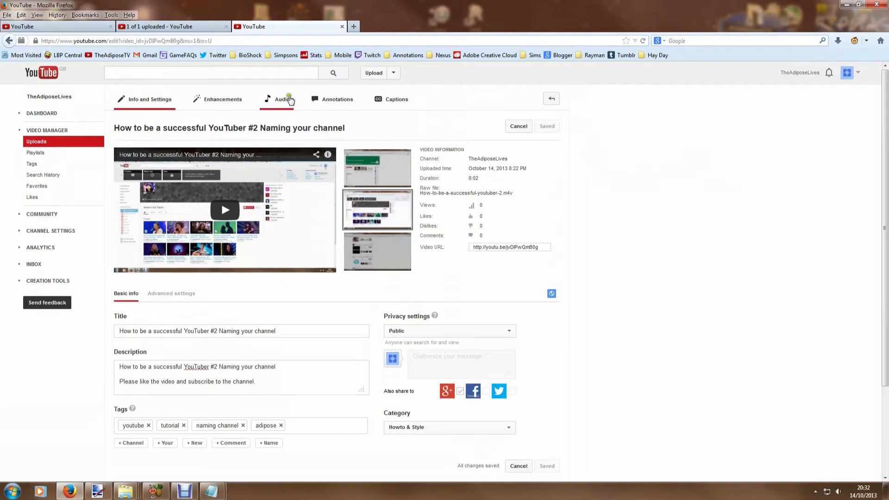
left_click(40, 98)
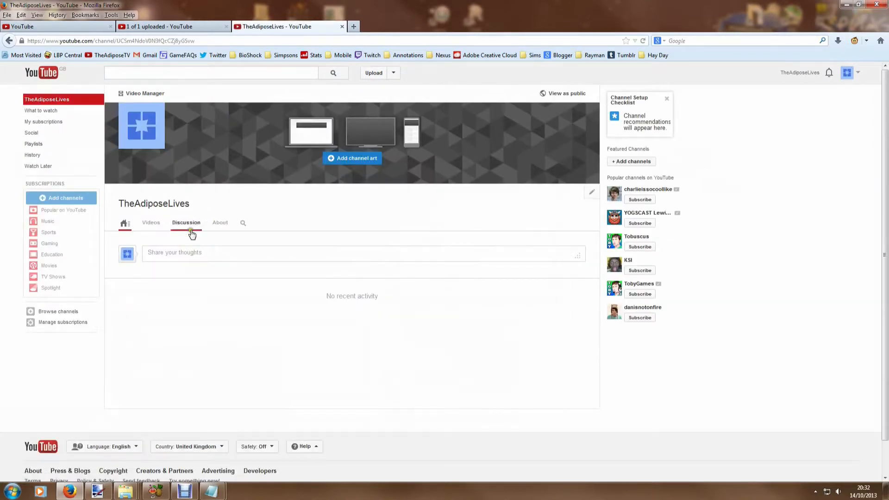
left_click(152, 225)
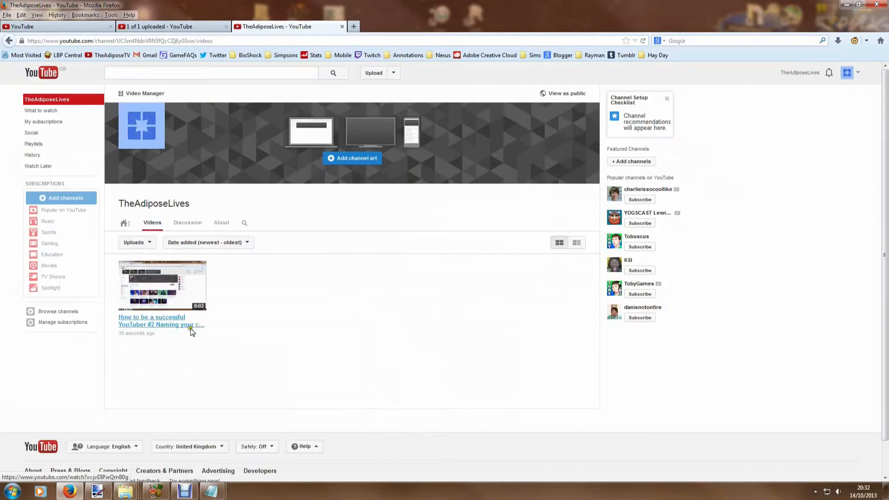